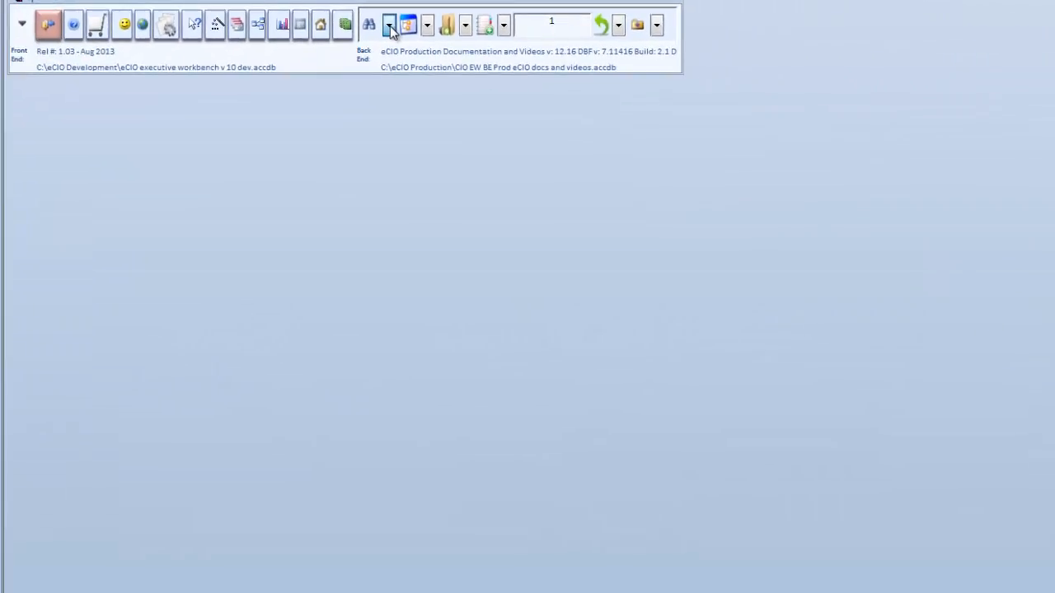
Step: Search the Application Toolkit Portfolio with the search parameter "ecio"
click(390, 27)
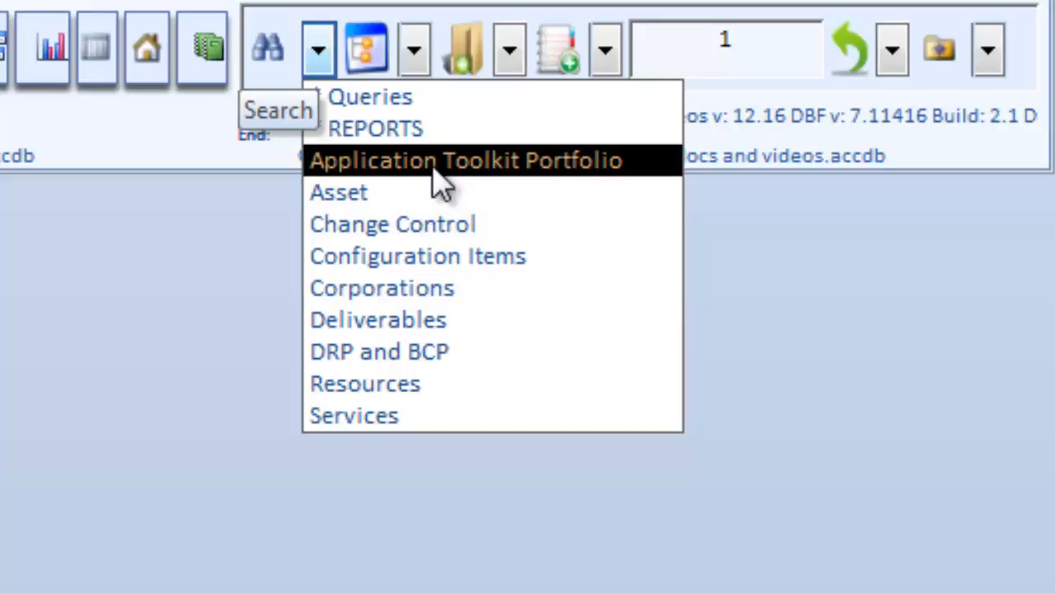
click(397, 162)
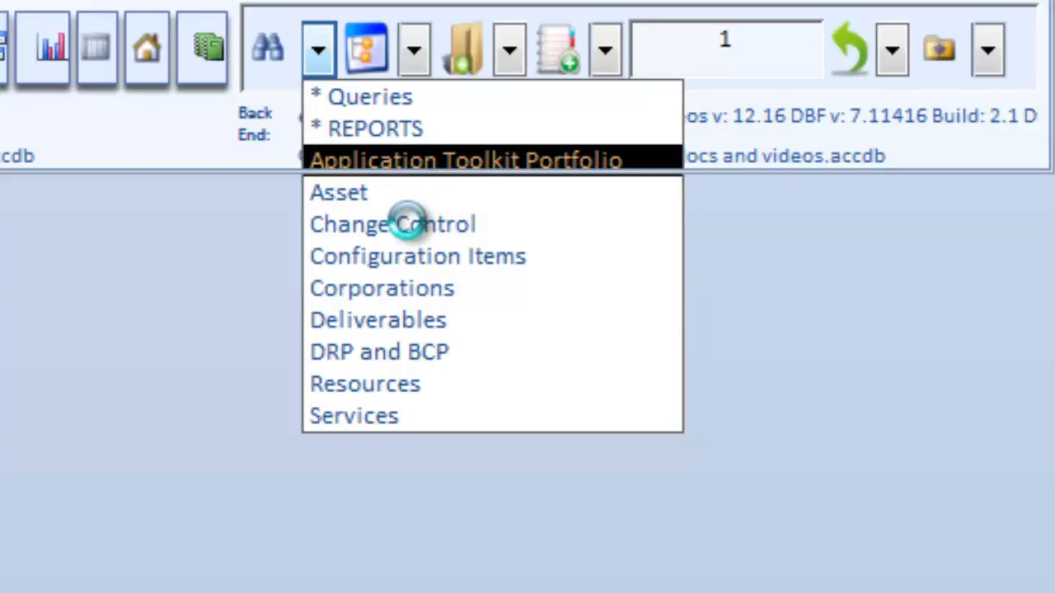
click(408, 222)
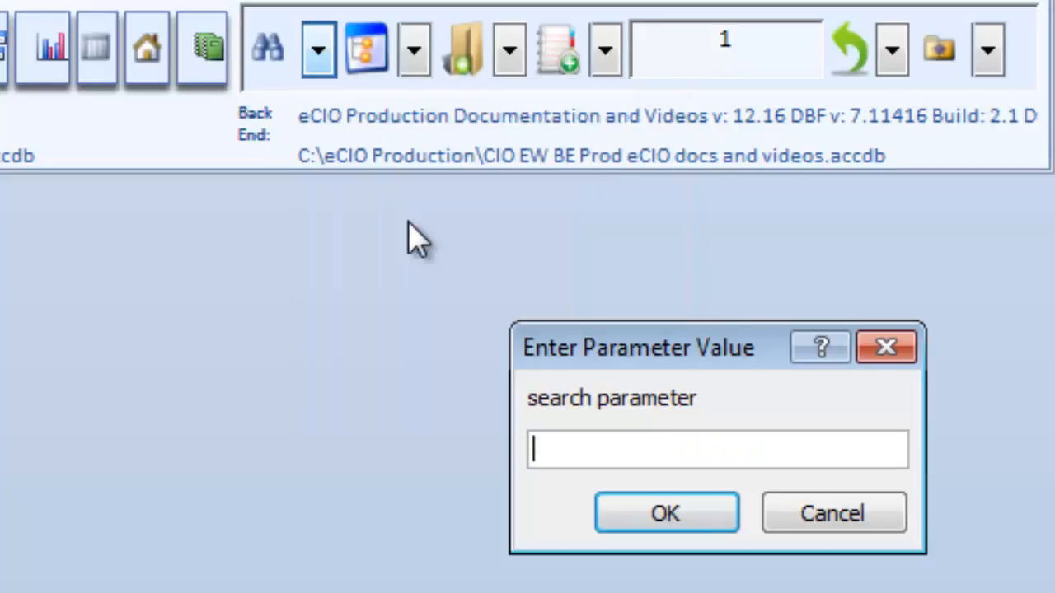
text(ecio)
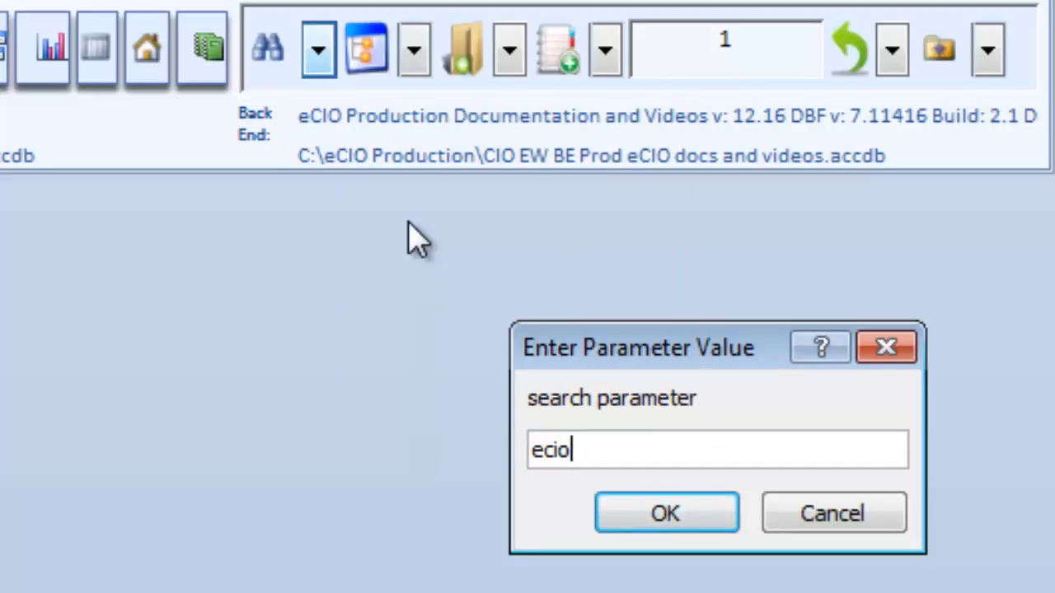
key(Return)
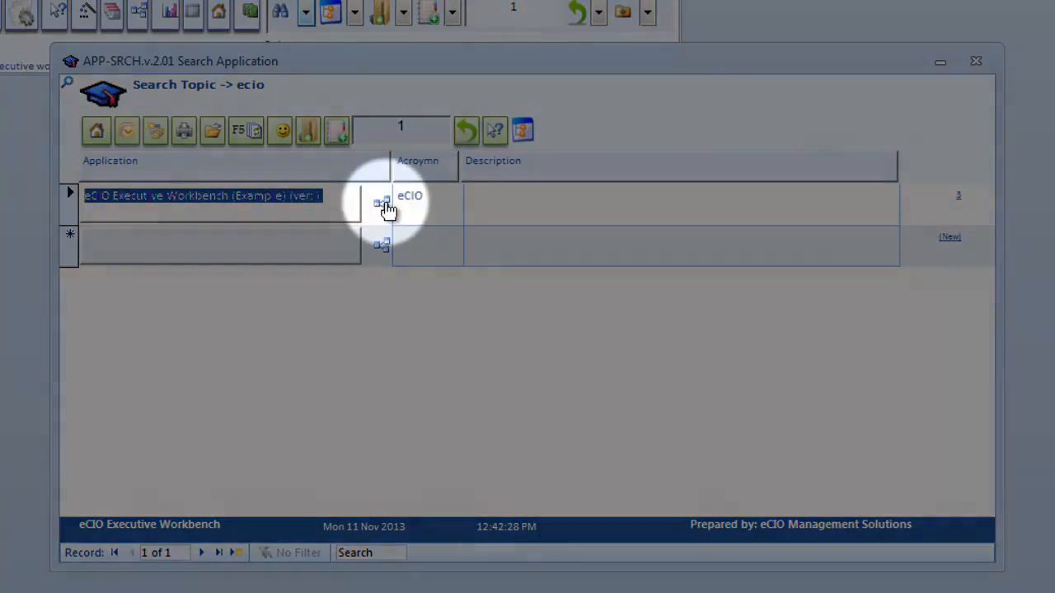
Step: Open the quick-access window and the full profile of eCIO Executive Workbench (Example), and close the application search window
click(387, 211)
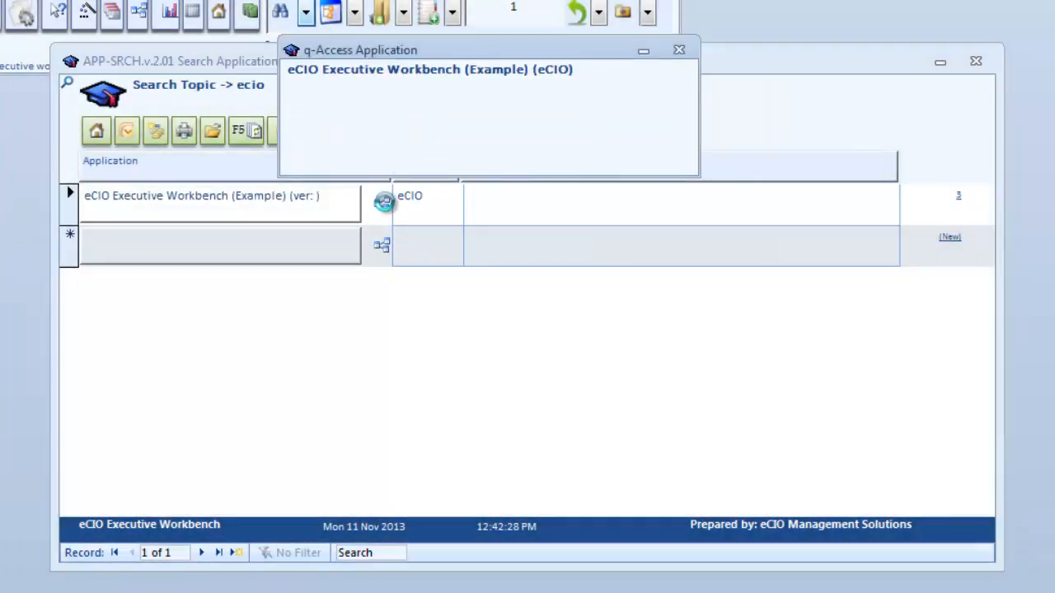
drag(470, 58, 827, 108)
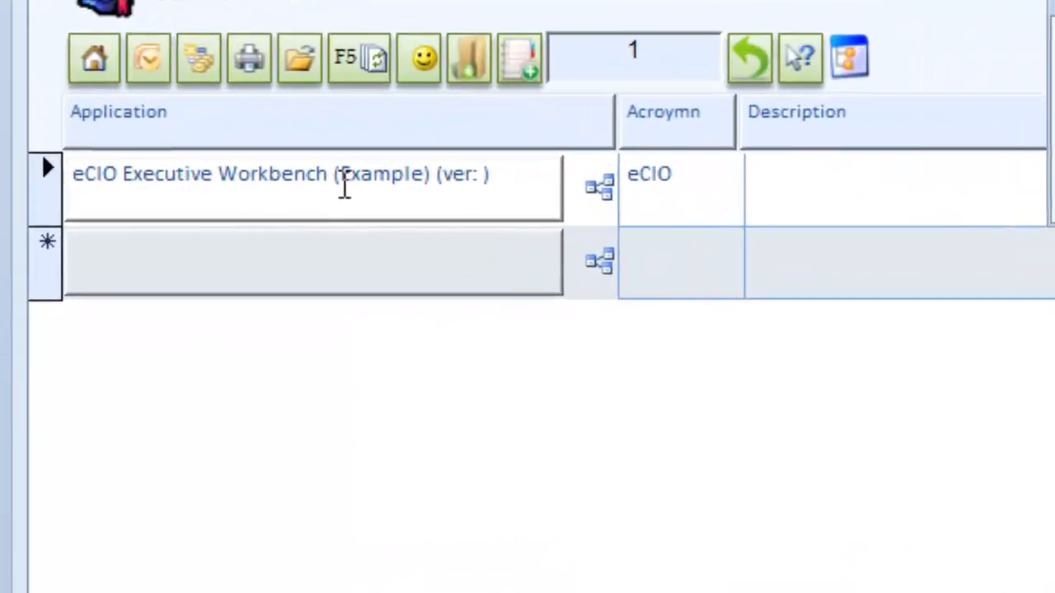
click(345, 188)
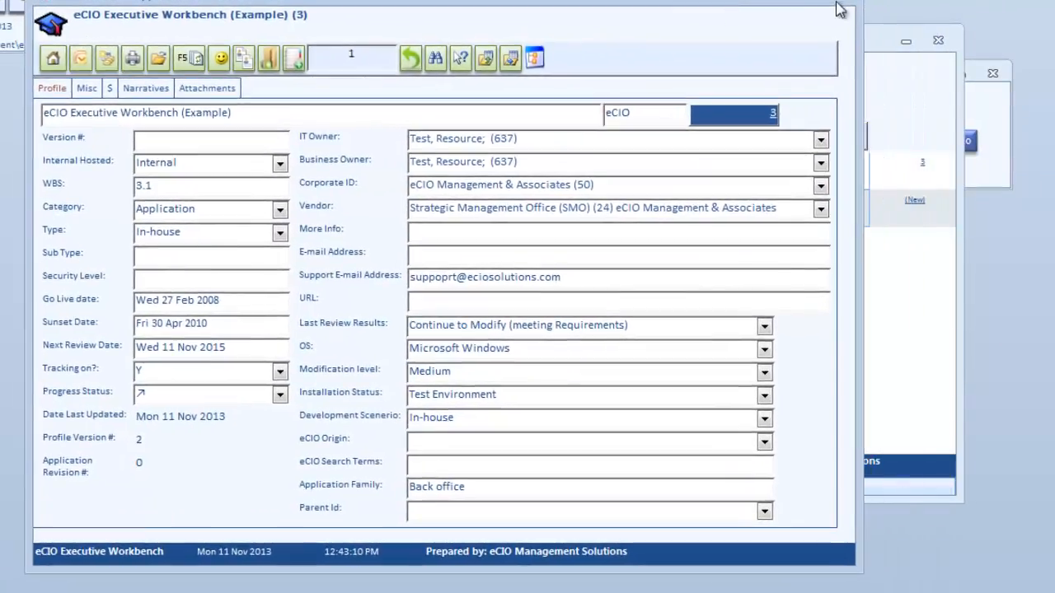
click(938, 40)
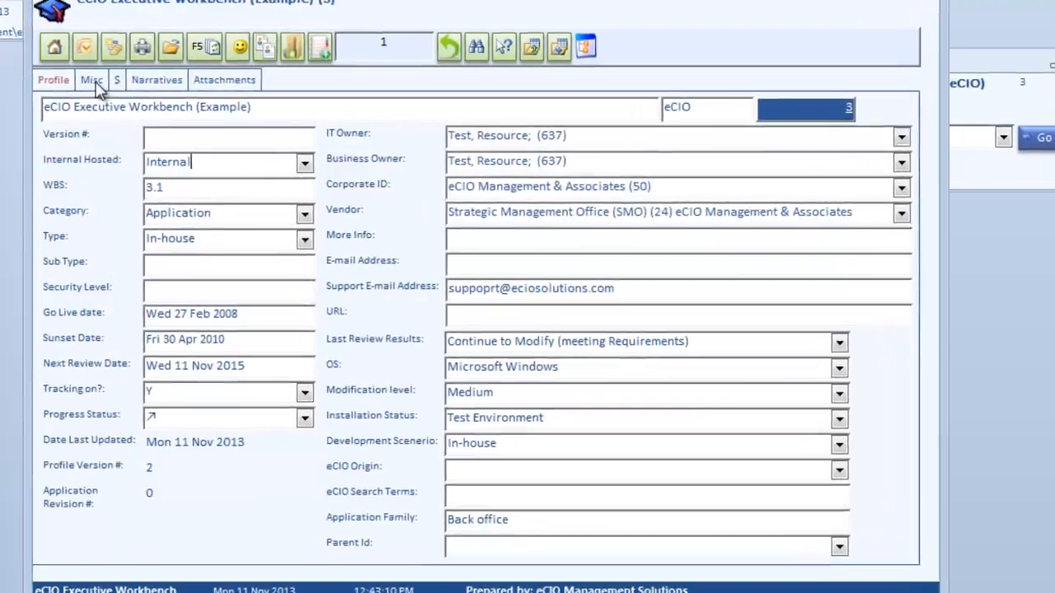
Step: Review the application's miscellaneous, cost and narrative details, and return to its main profile
click(92, 83)
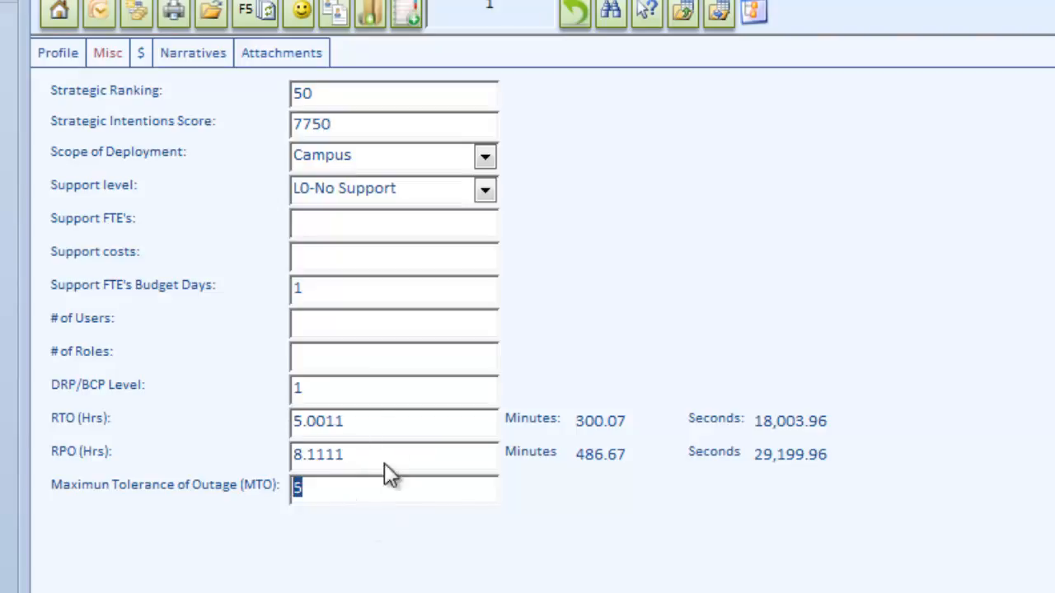
click(141, 56)
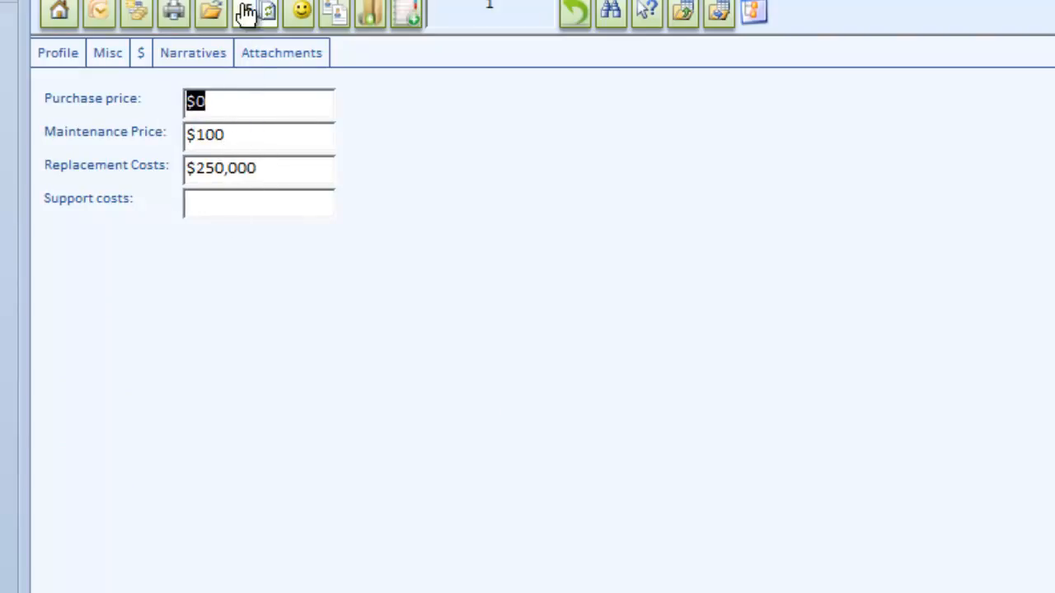
click(208, 56)
click(272, 306)
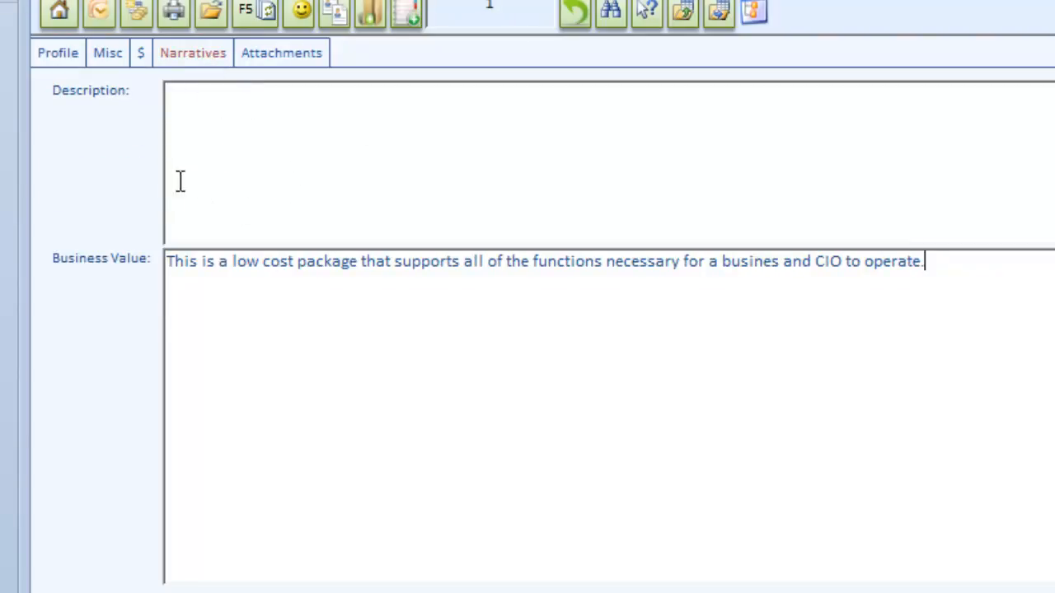
click(68, 54)
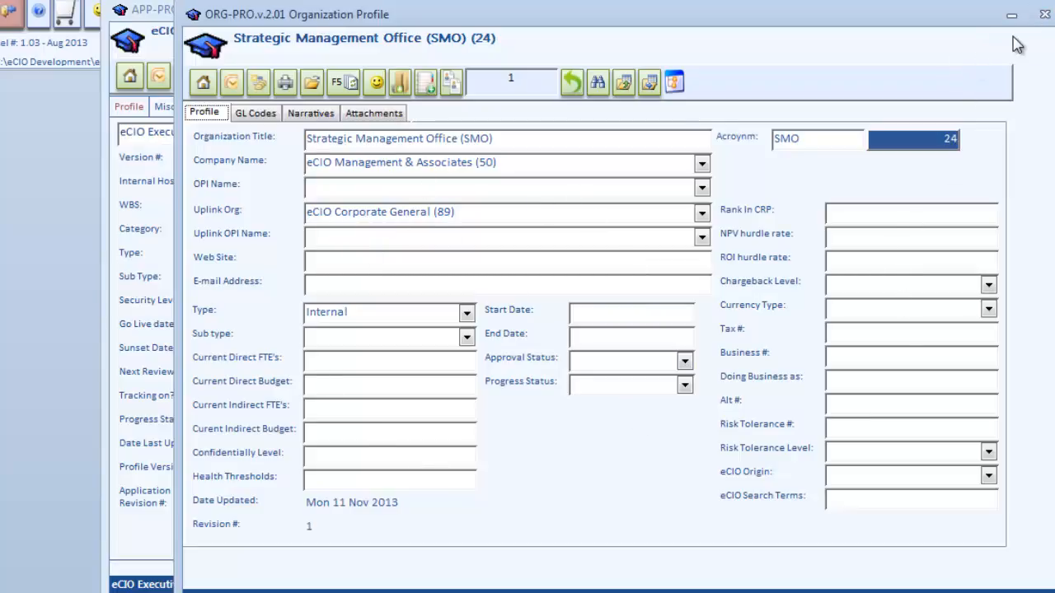
Step: Close the vendor's organization profile, and view the IT Owner's resource profile and close it
click(1044, 18)
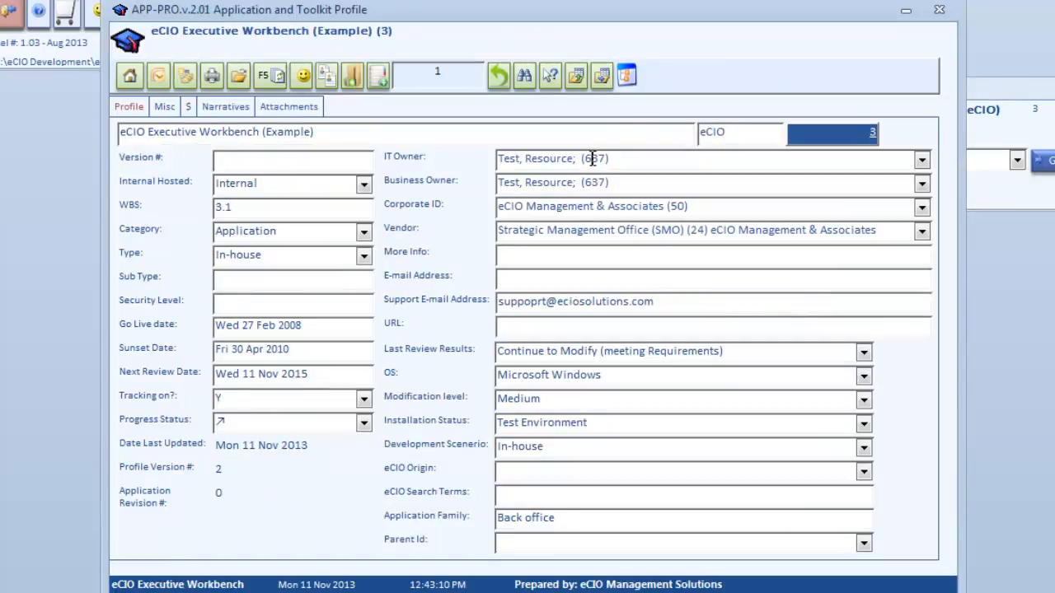
click(585, 165)
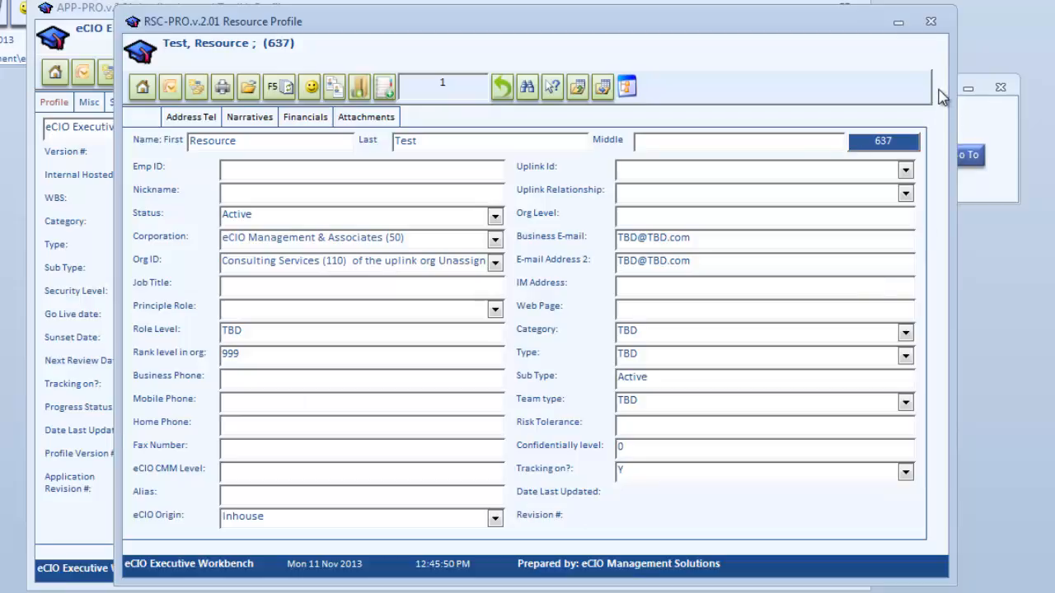
click(931, 22)
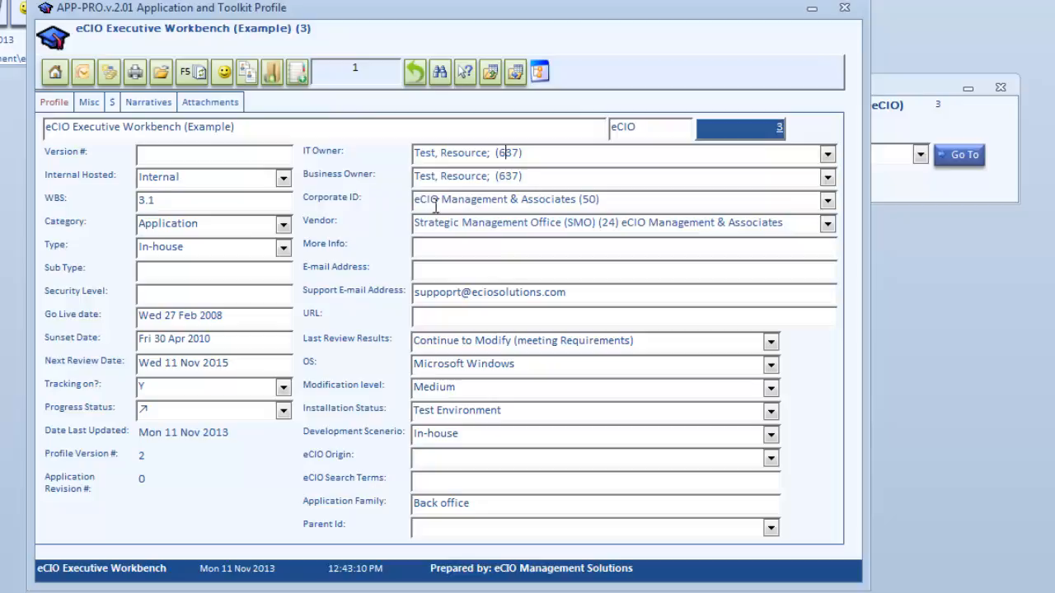
Step: View the application hierarchy tree, expand CARM Application Suite and its CCPS Registration branch, and close the tree
click(538, 76)
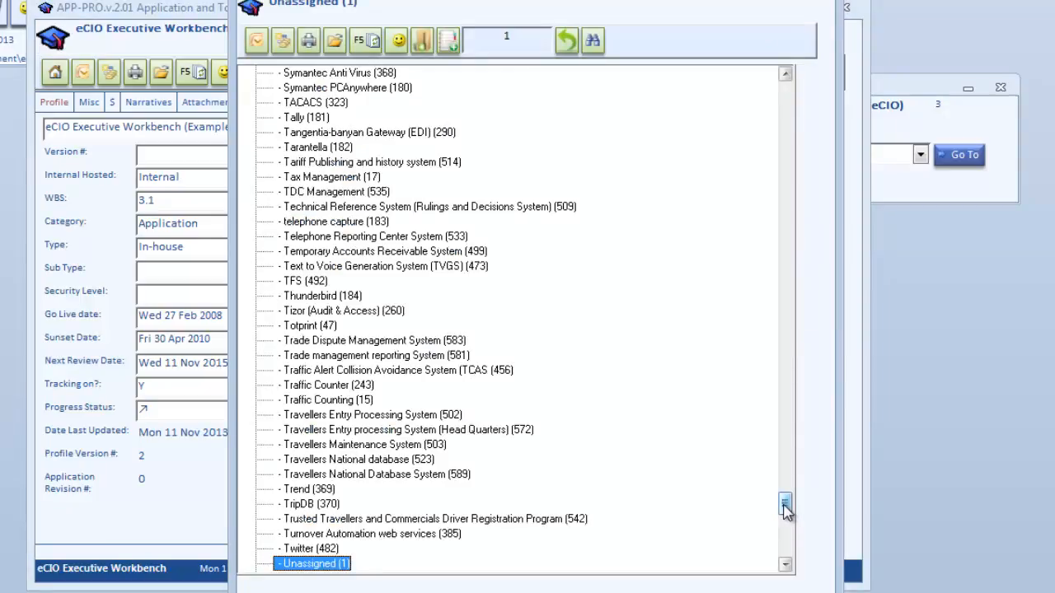
drag(791, 503, 806, 161)
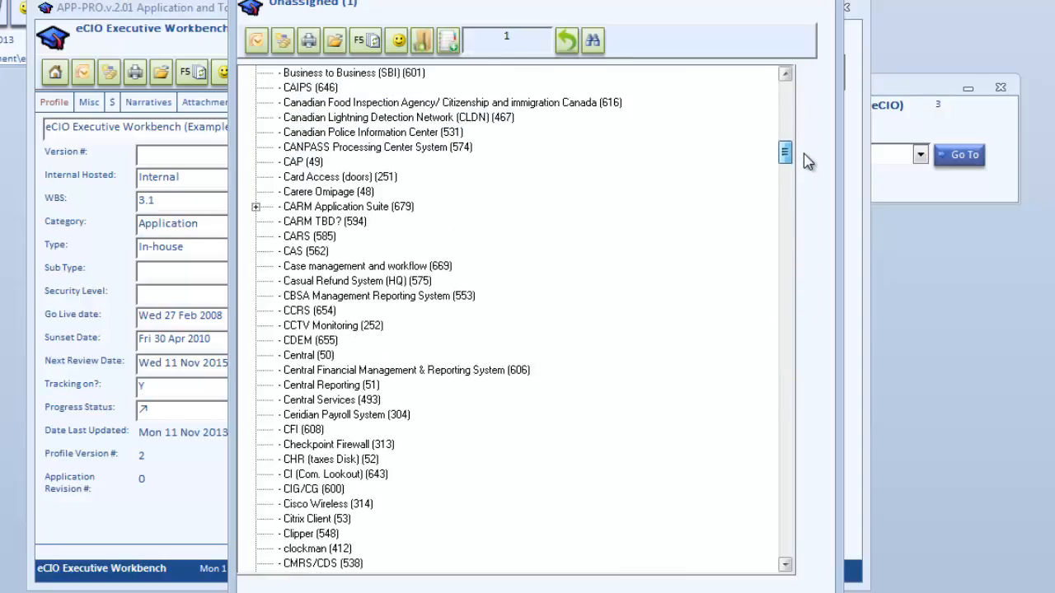
click(257, 208)
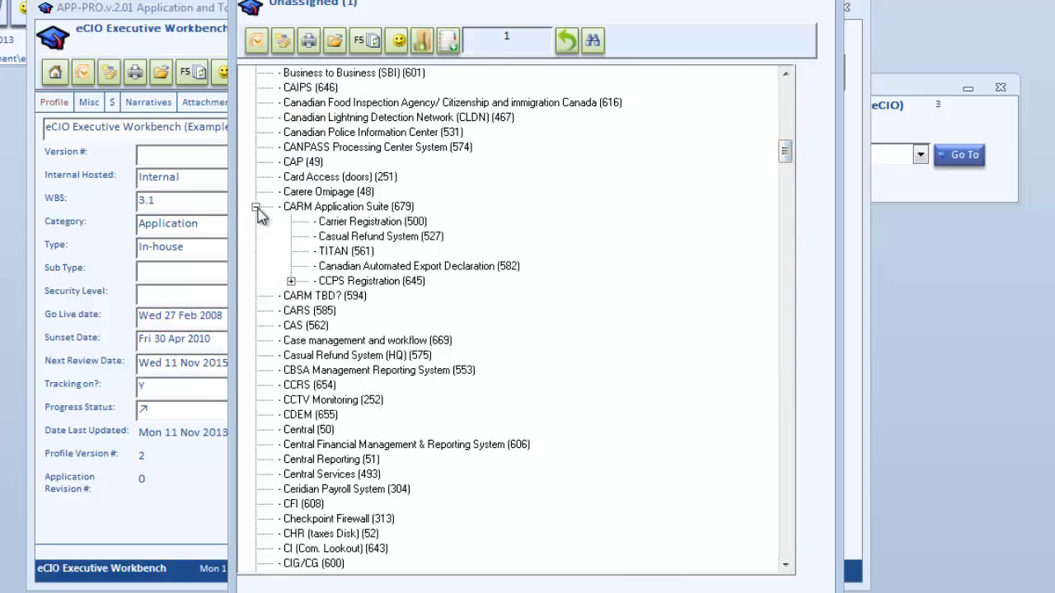
click(291, 282)
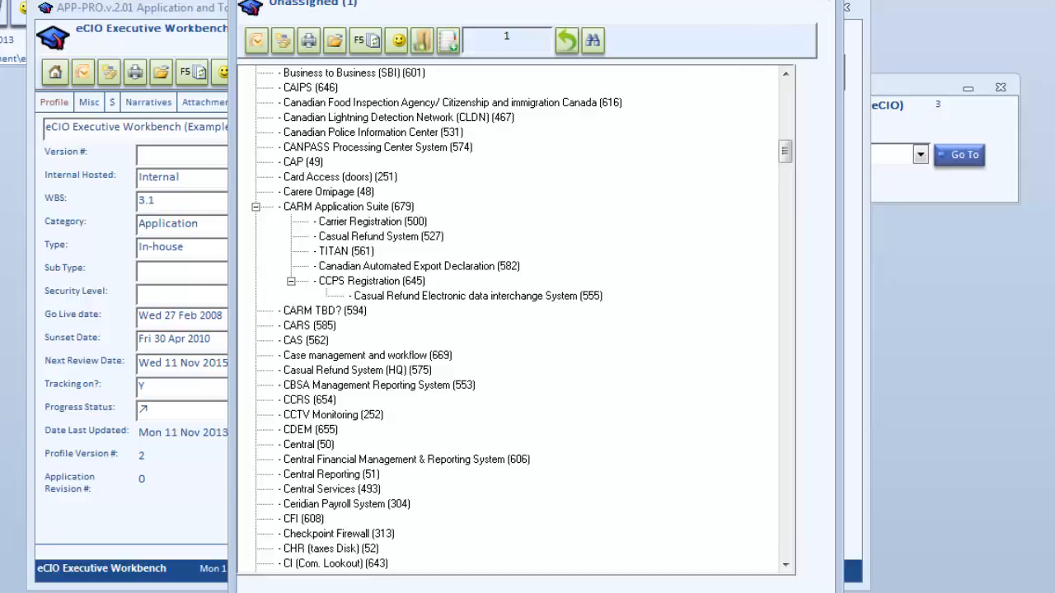
click(818, 0)
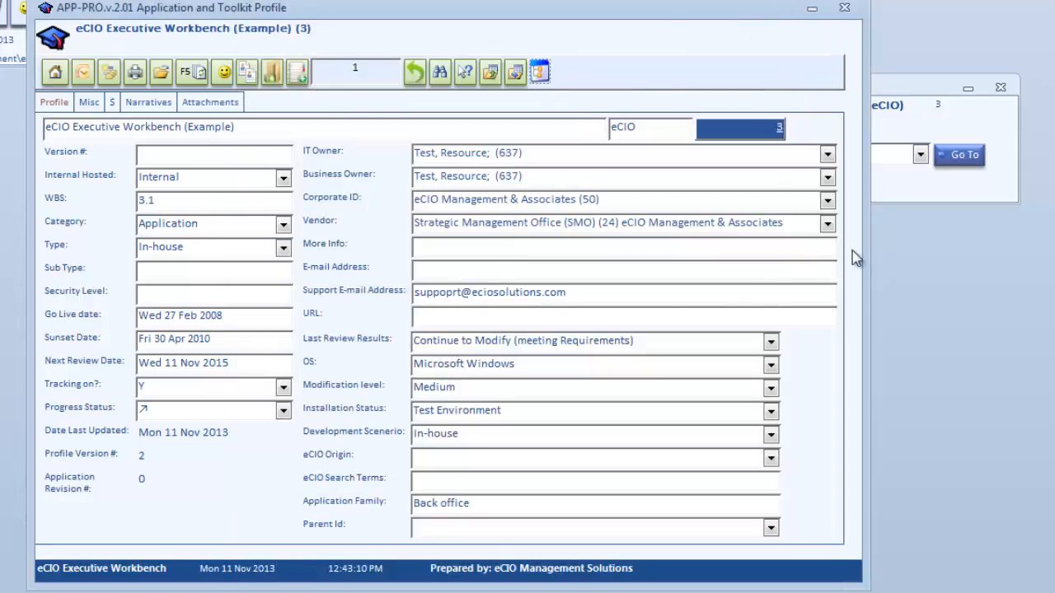
Step: Open the list of related Functions for eCIO Executive Workbench (Example) from its quick-access window
click(911, 89)
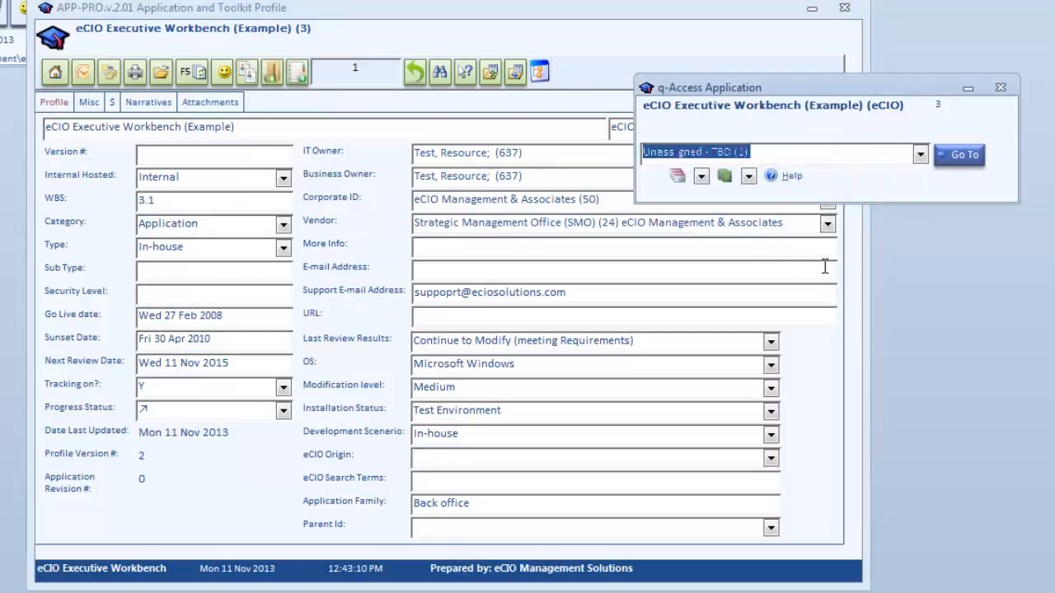
click(701, 178)
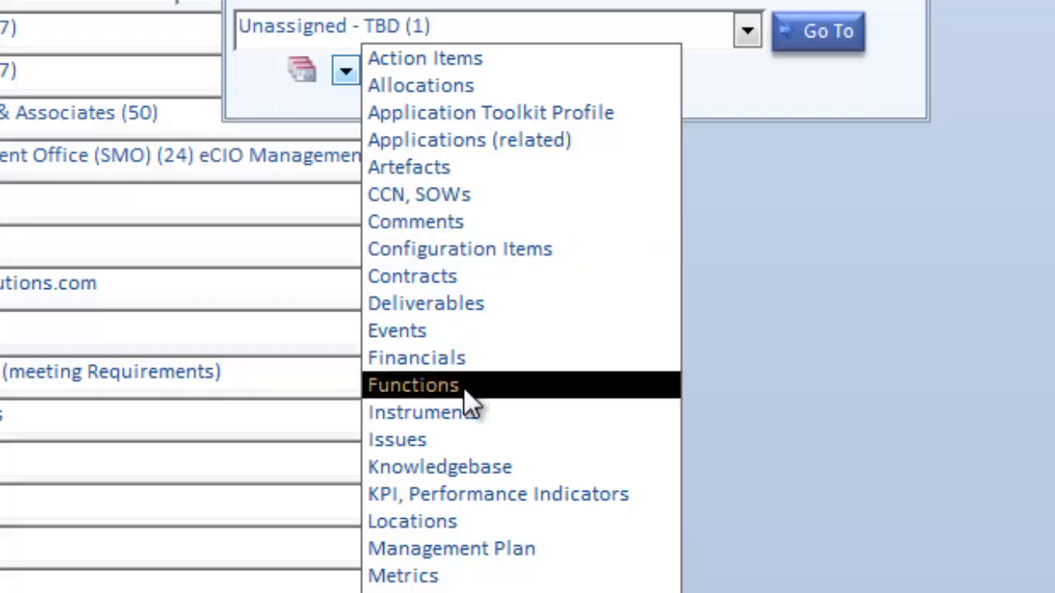
click(487, 382)
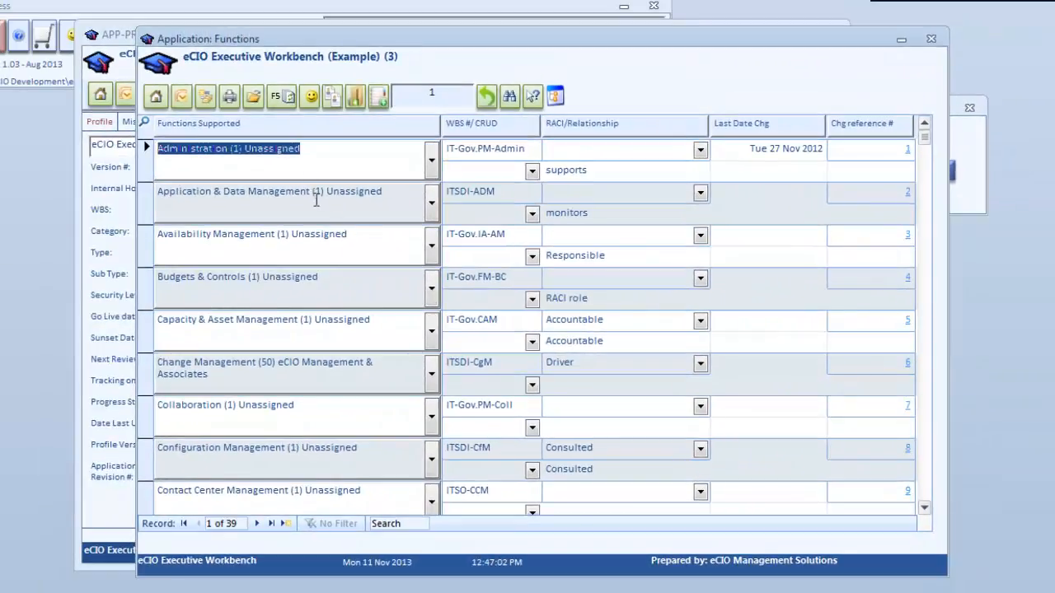
Step: Look through the supported functions and open the profile of the Change Management function
scroll(316, 200, down, 3)
scroll(332, 211, down, 1)
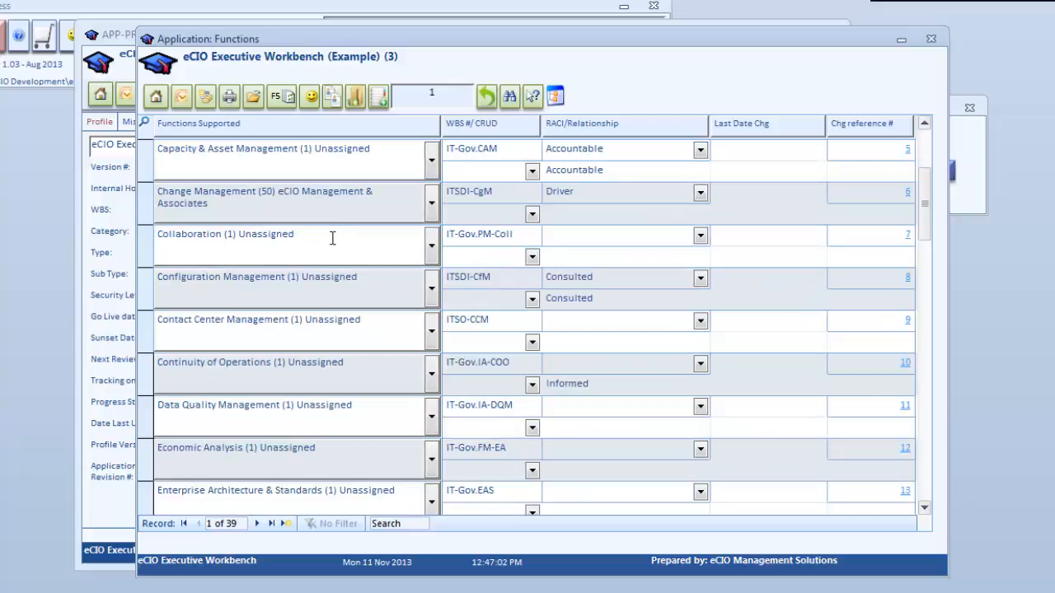
scroll(327, 242, down, 1)
scroll(330, 240, up, 4)
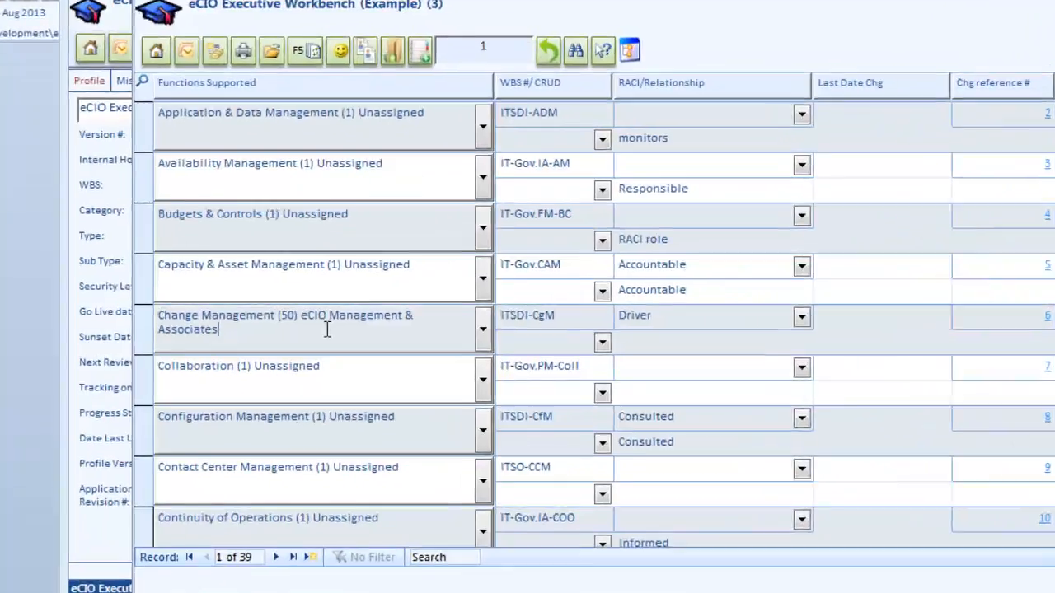
drag(301, 332, 302, 324)
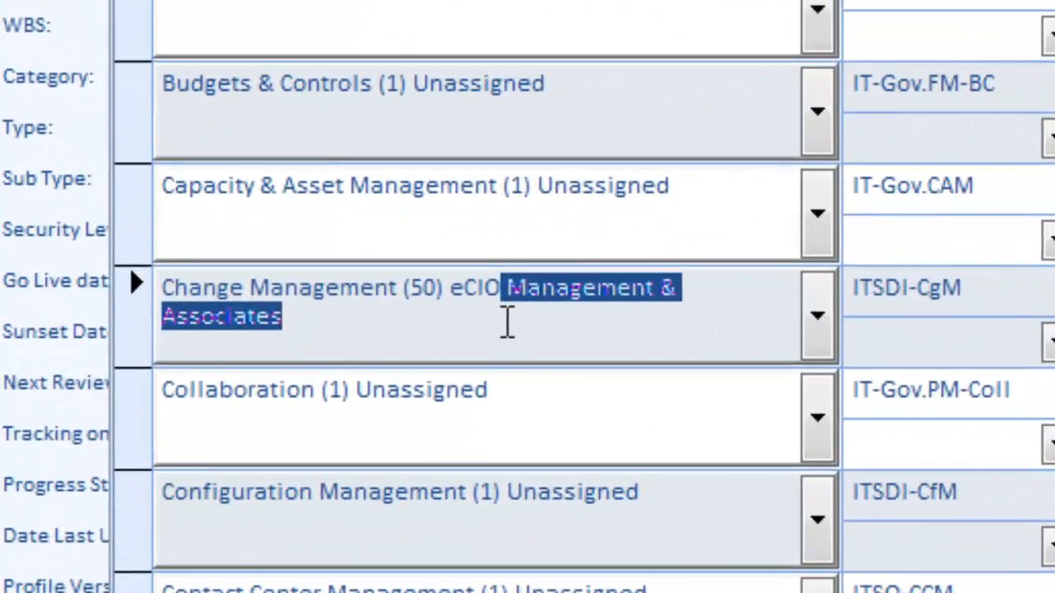
click(300, 332)
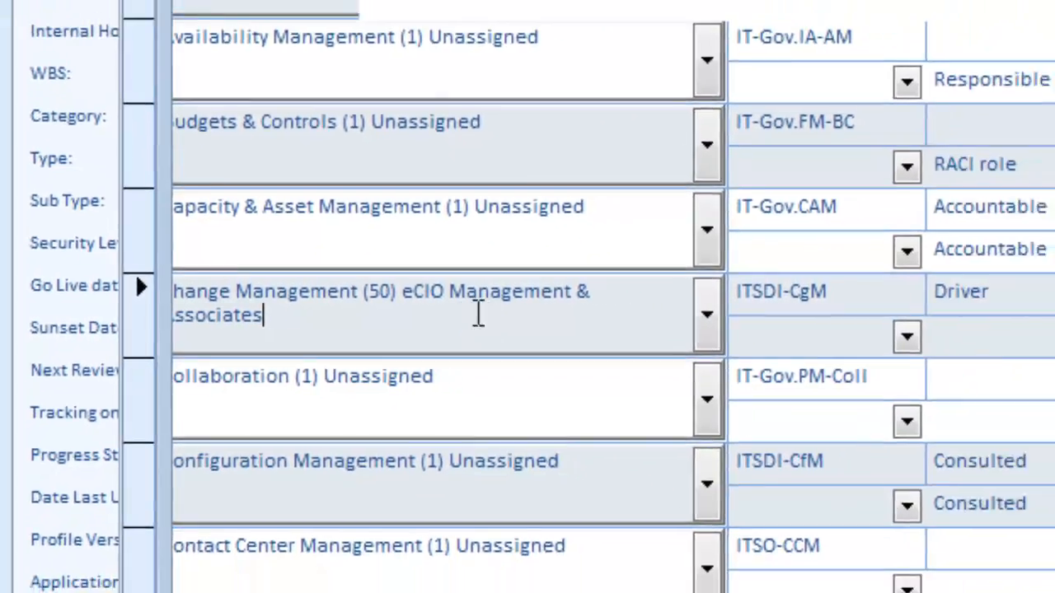
double_click(478, 316)
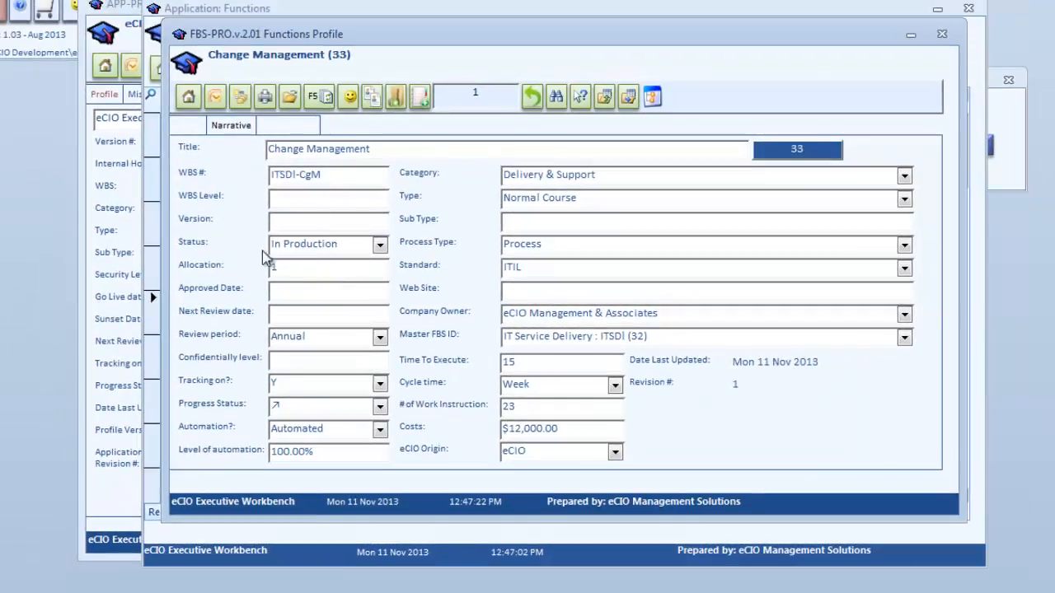
Step: View the applications related to the Change Management function, and close that list, its quick-access window and the function's profile
double_click(780, 150)
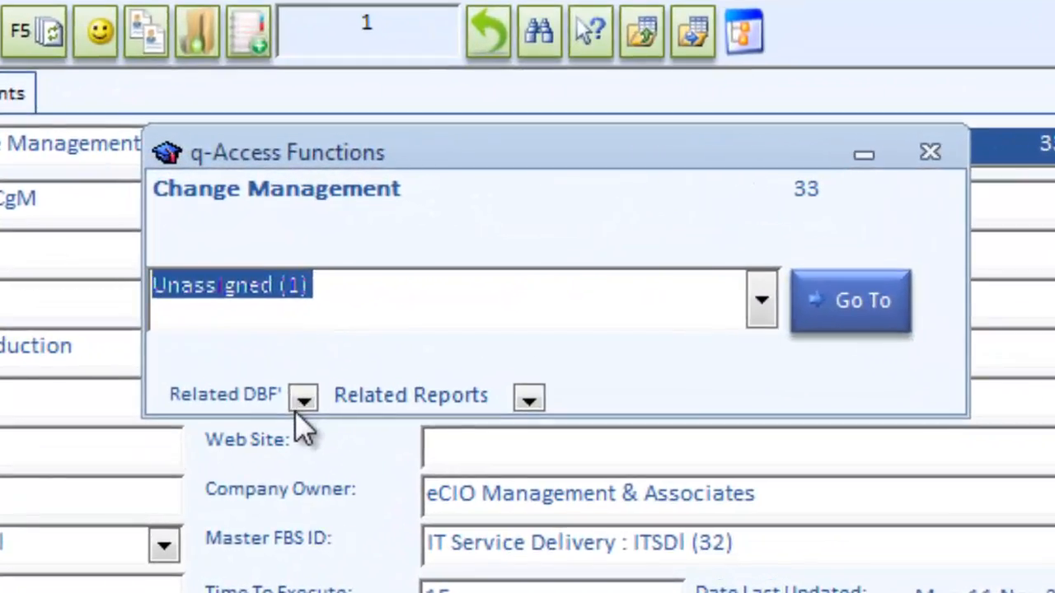
click(445, 271)
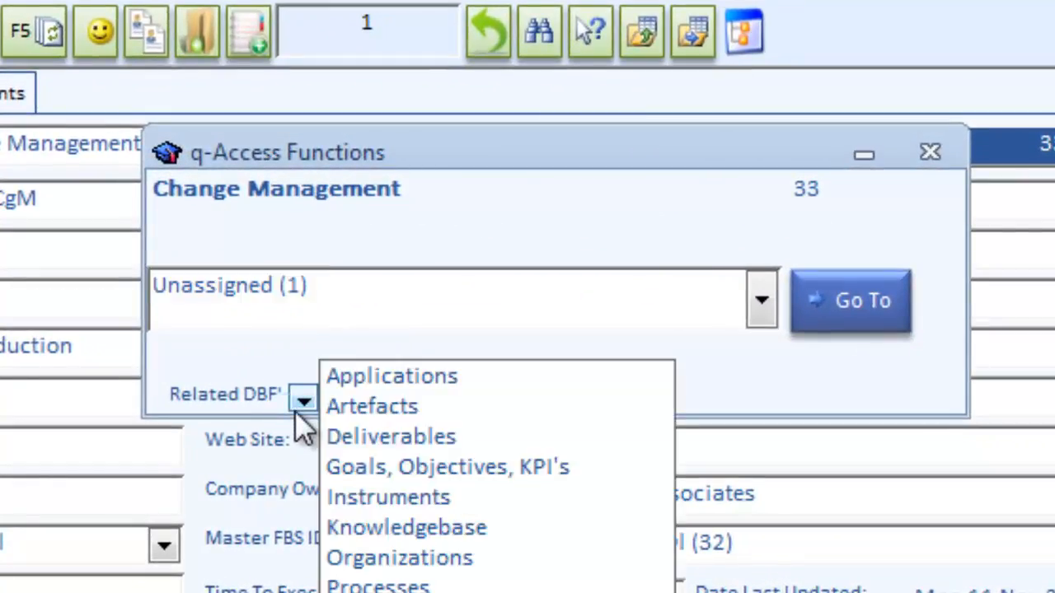
click(384, 377)
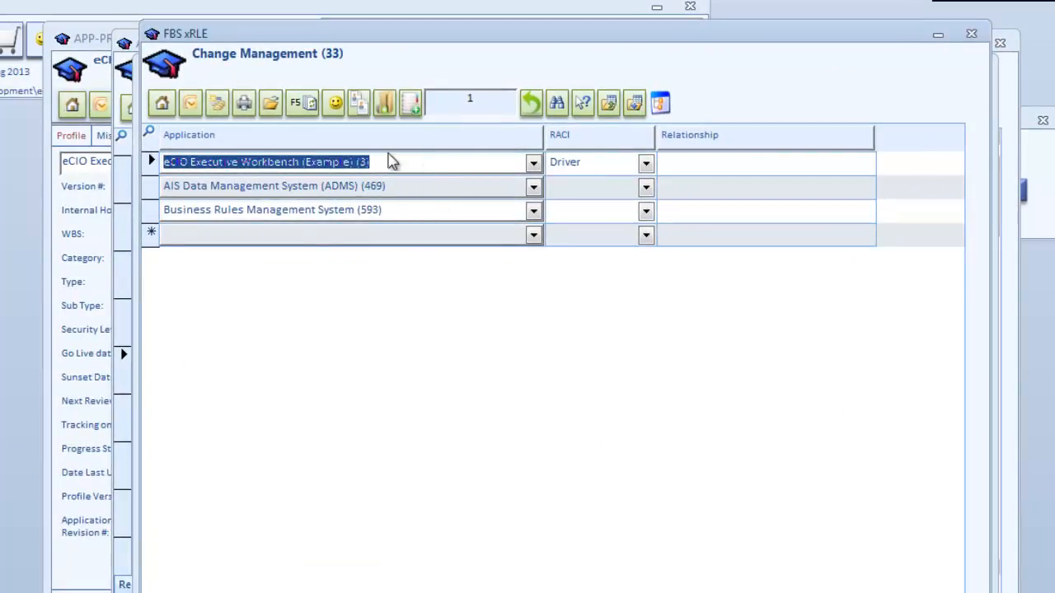
click(689, 209)
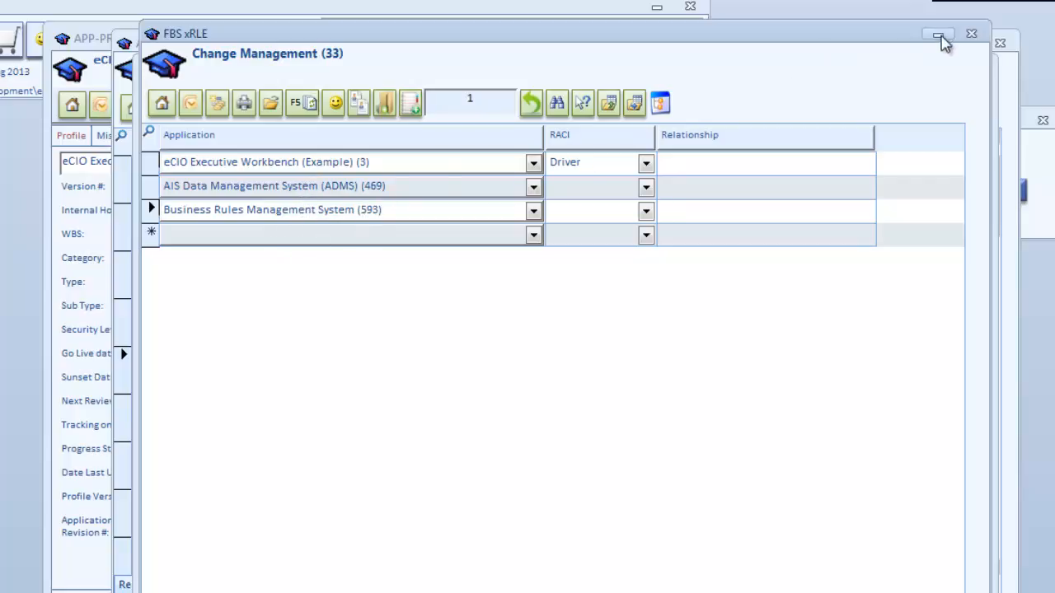
click(971, 37)
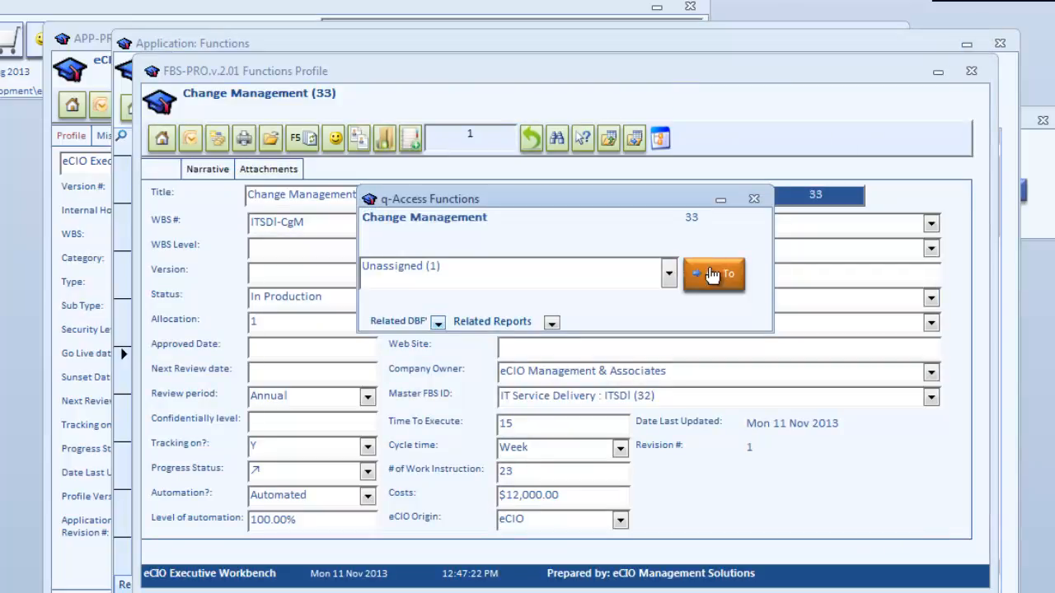
click(755, 201)
click(971, 73)
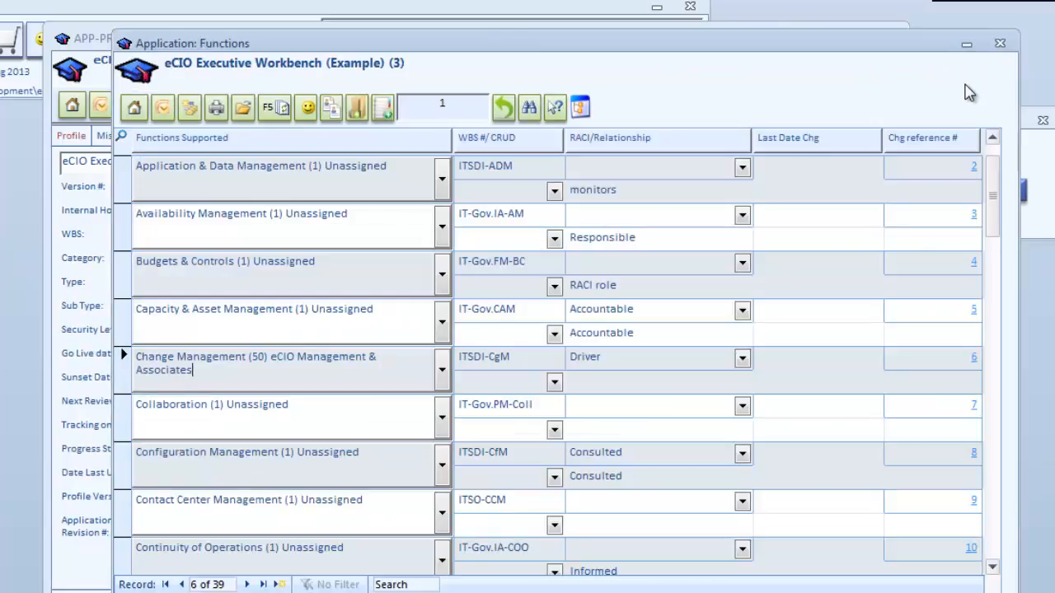
Step: Close the application's functions list and look through the reports available for eCIO Executive Workbench (Example)
click(1000, 44)
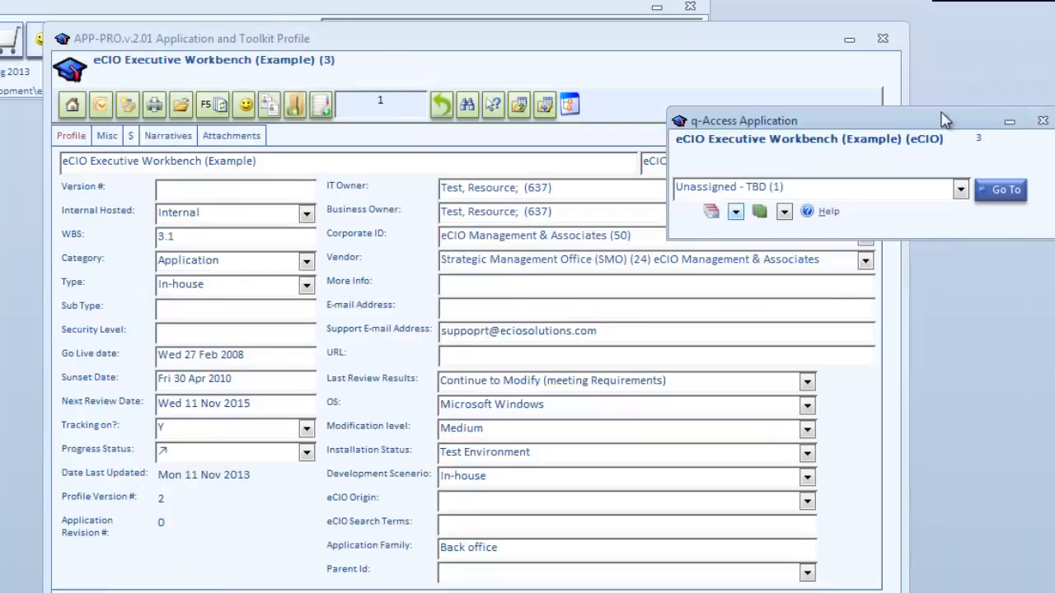
click(784, 213)
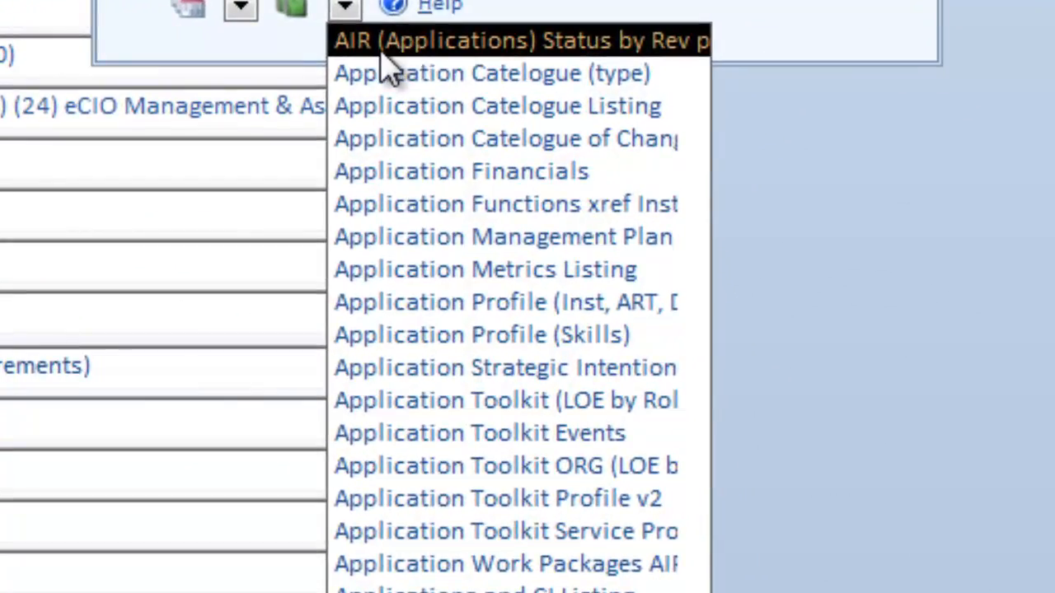
click(575, 503)
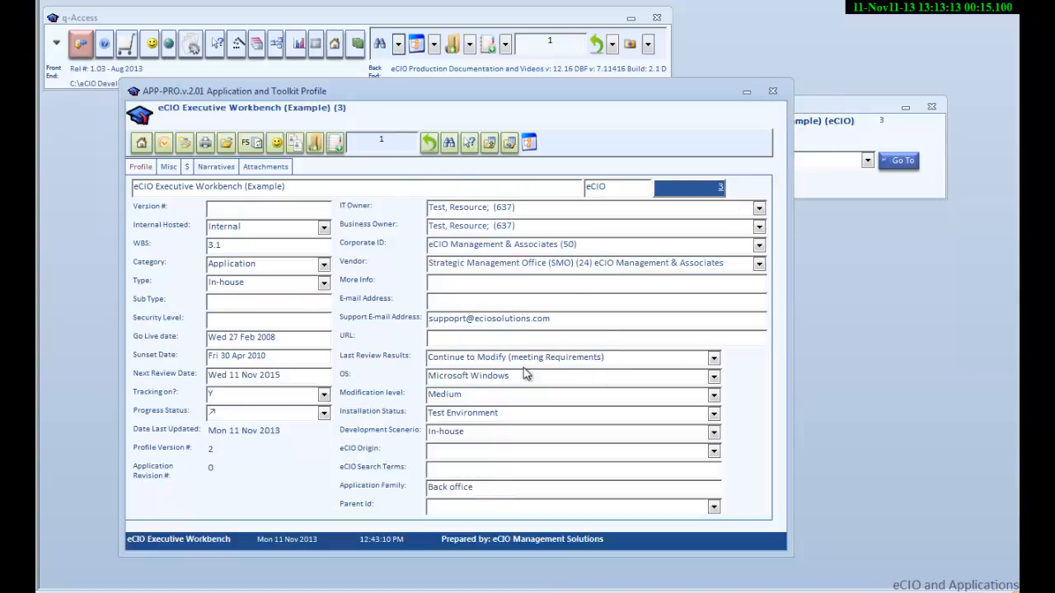
Step: Choose the Application Toolkit Profile v2 report from the application's quick-access window and accept the Application Name selection criterion
click(824, 107)
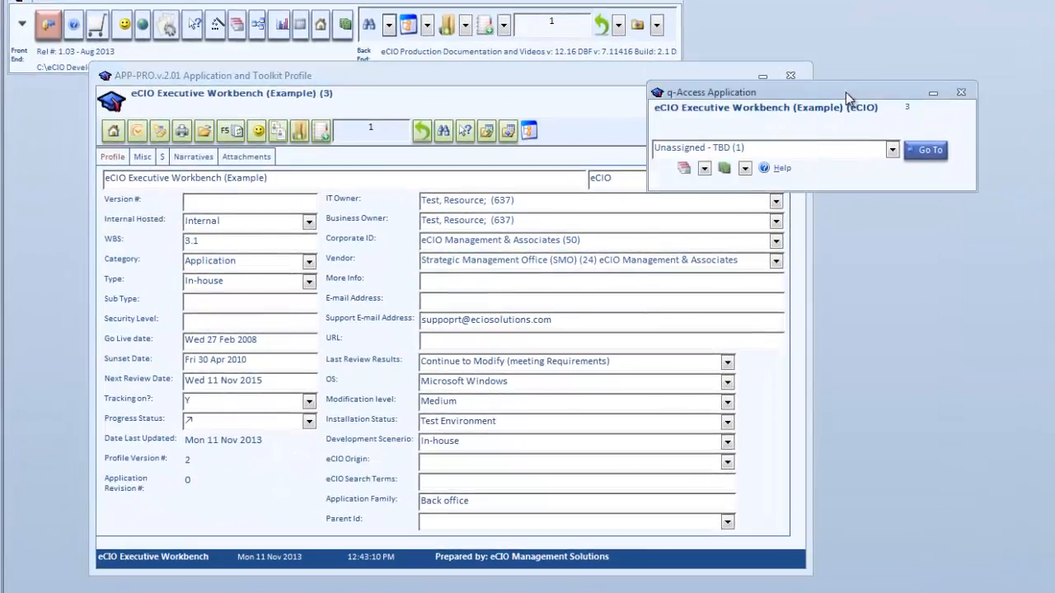
click(745, 169)
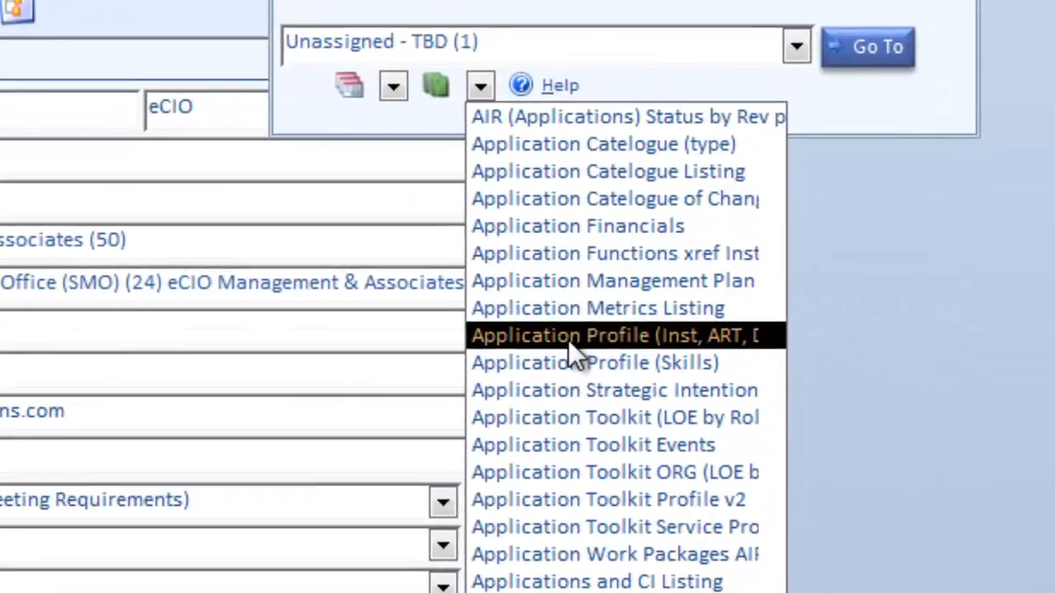
click(600, 501)
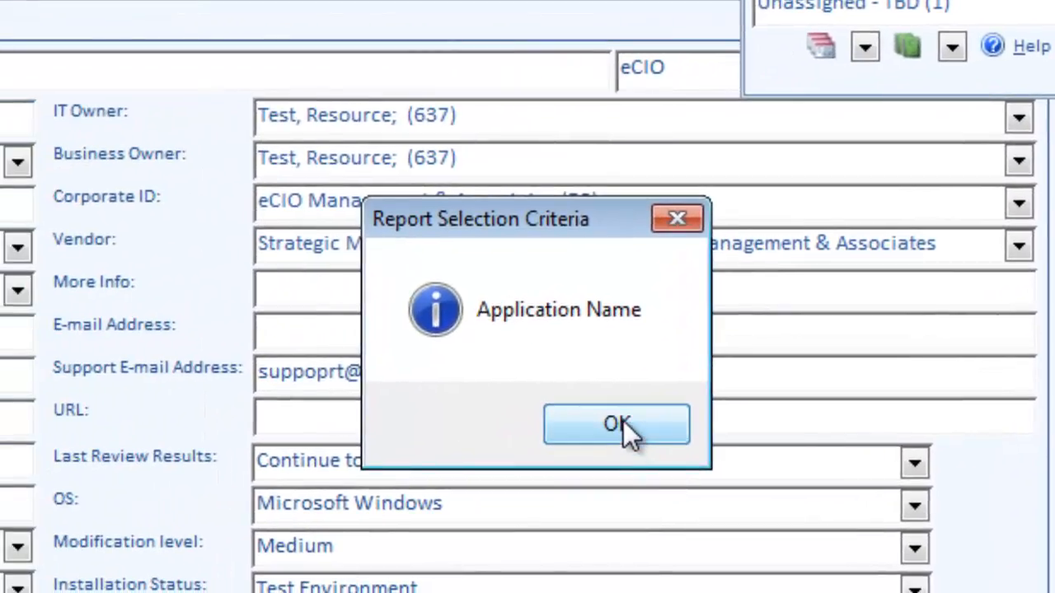
click(624, 424)
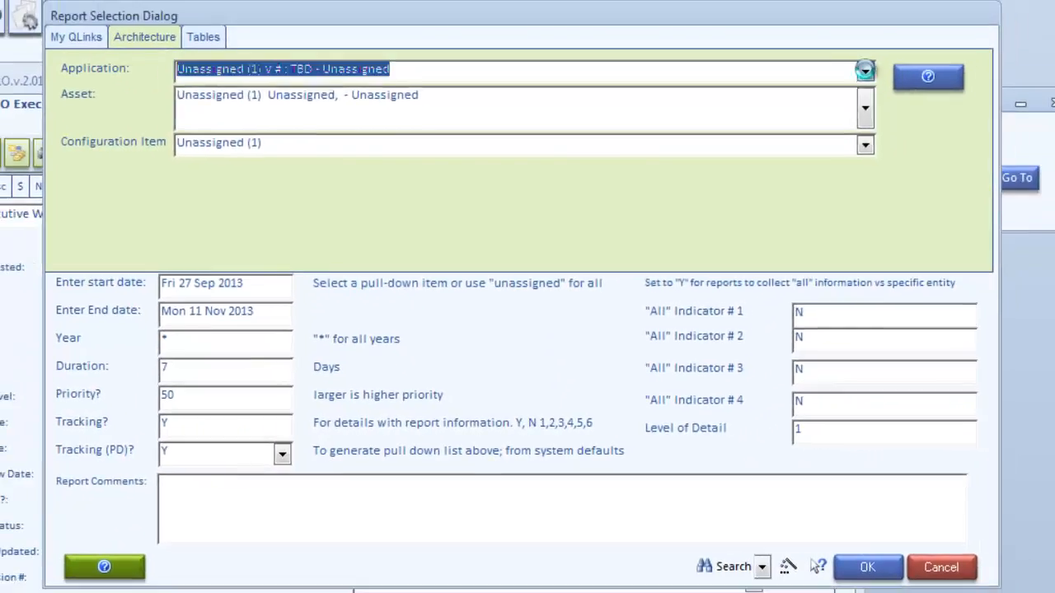
Step: Set the report's application to eCIO Executive Workbench (Example) and run the report
click(865, 69)
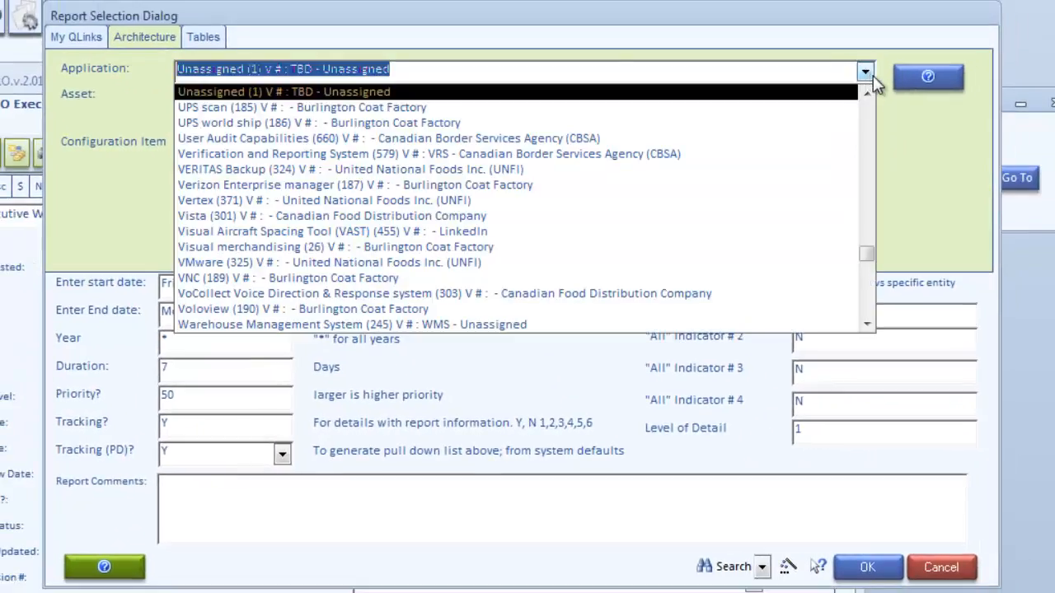
text(east Bu)
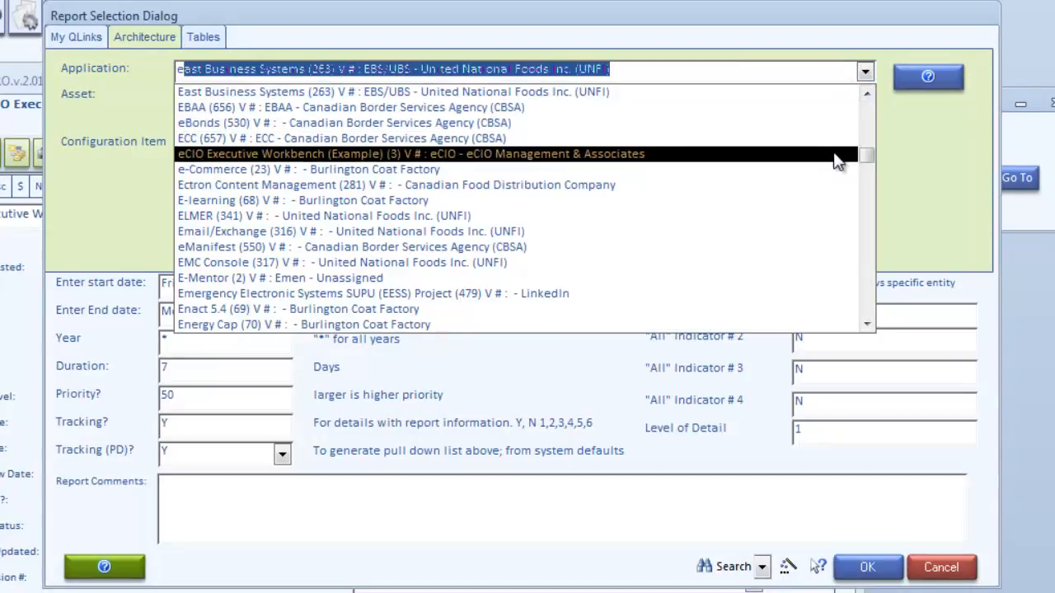
click(834, 158)
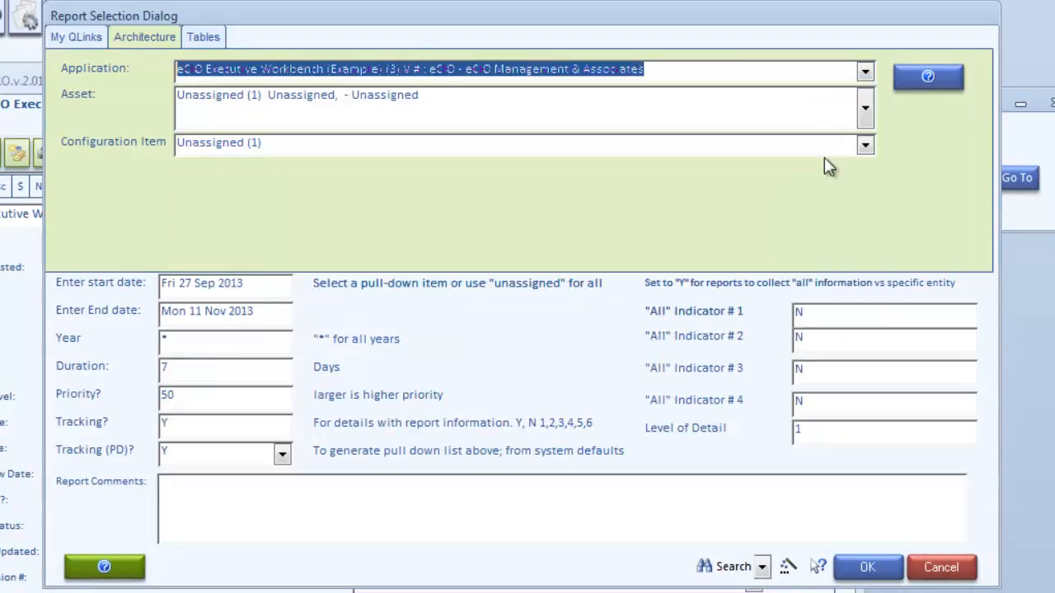
click(867, 568)
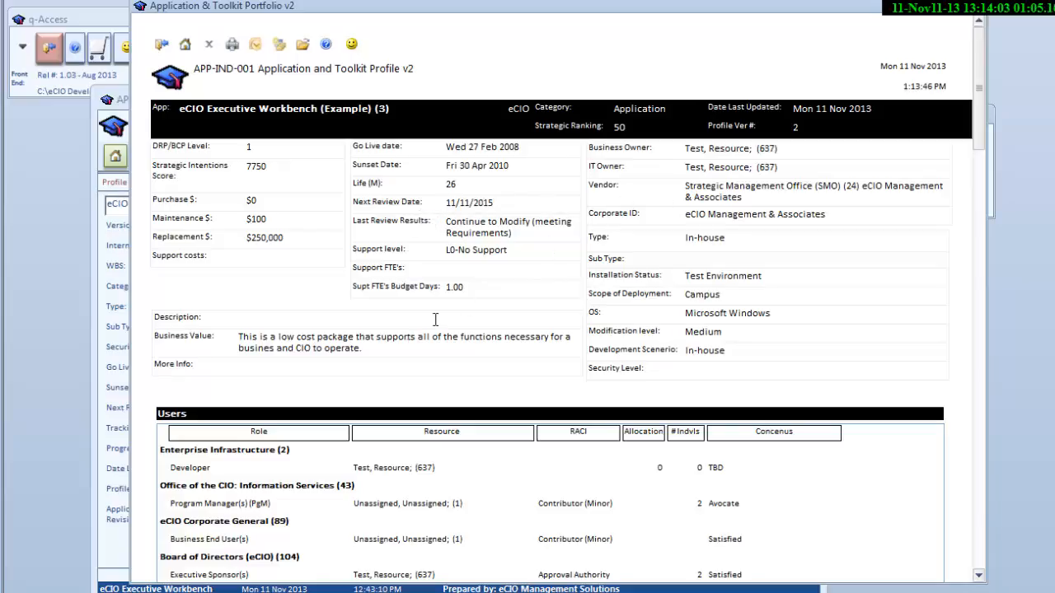
Step: Examine the report's profile summary, users, risk profile, communications meetings events and application quality sections
scroll(421, 366, down, 3)
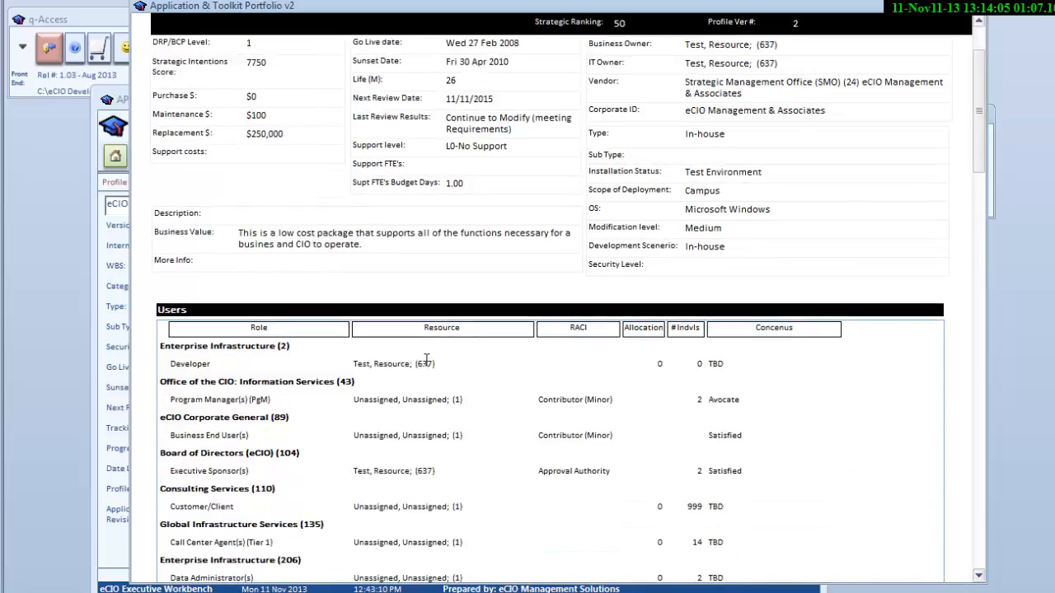
scroll(431, 366, down, 1)
scroll(432, 360, down, 1)
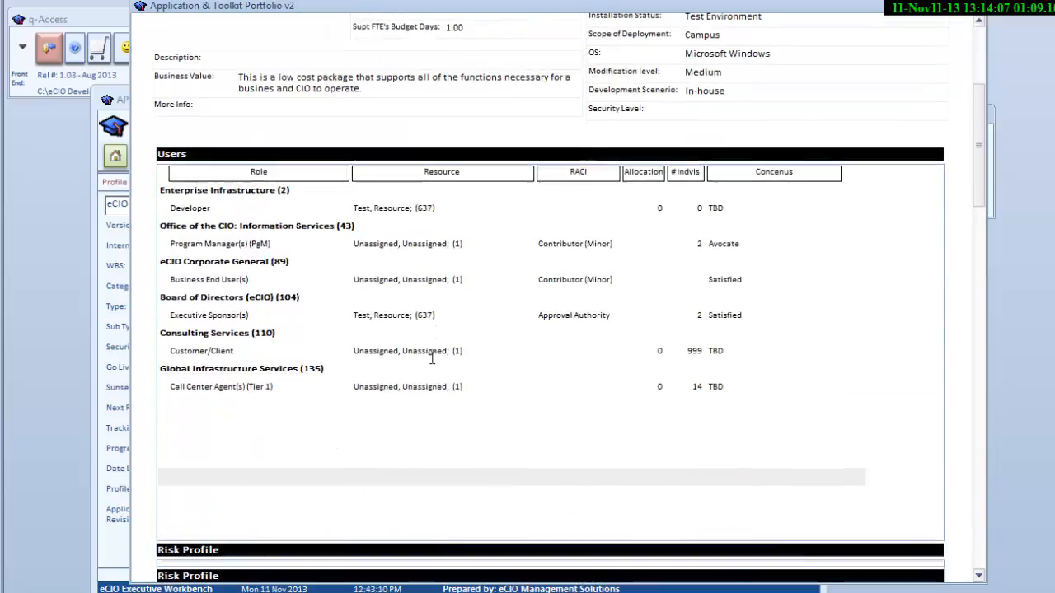
scroll(432, 360, down, 1)
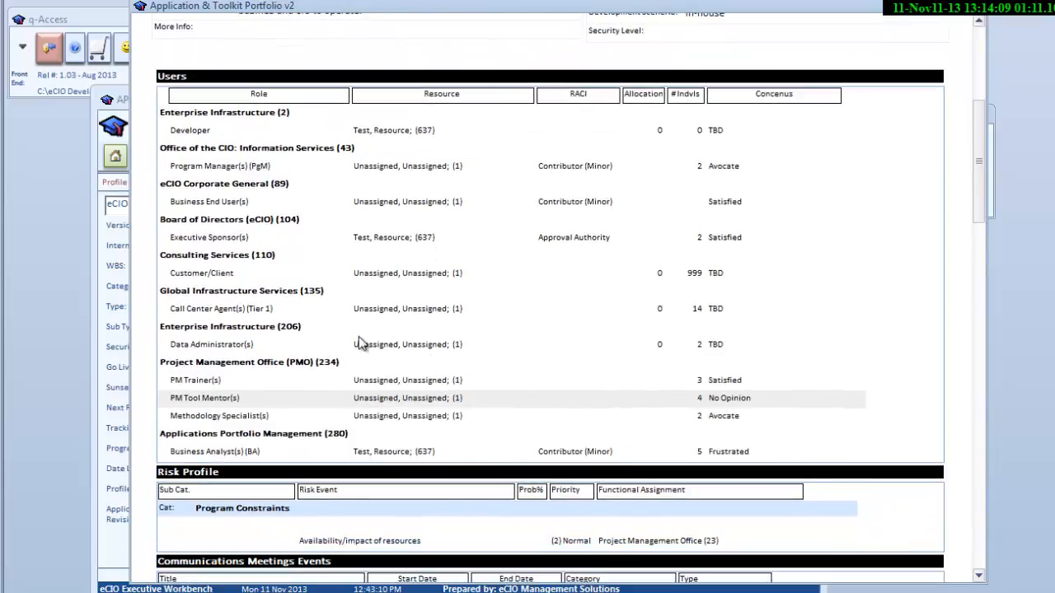
scroll(336, 363, down, 2)
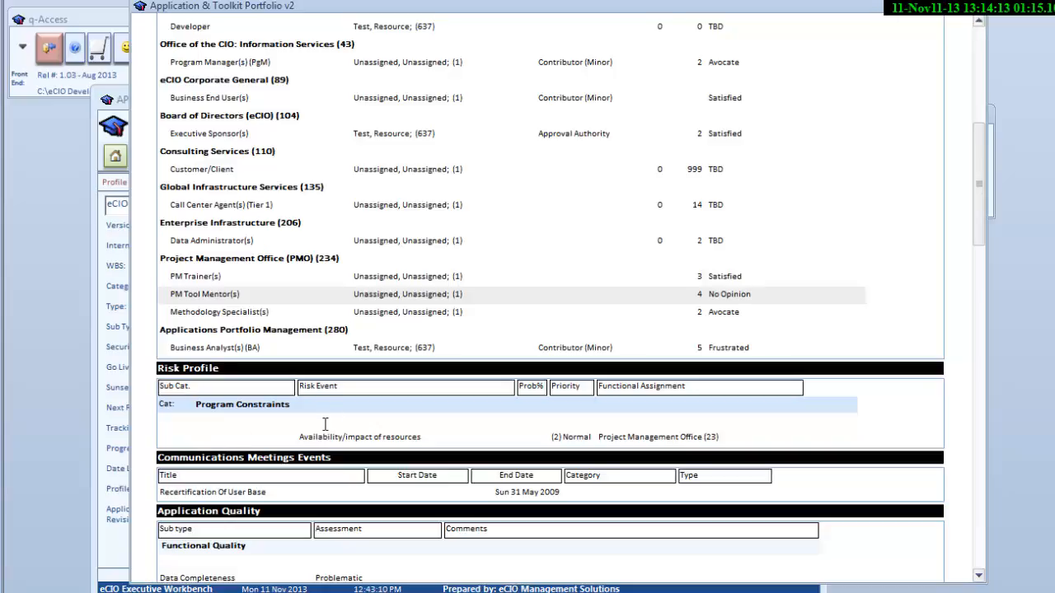
scroll(327, 422, down, 1)
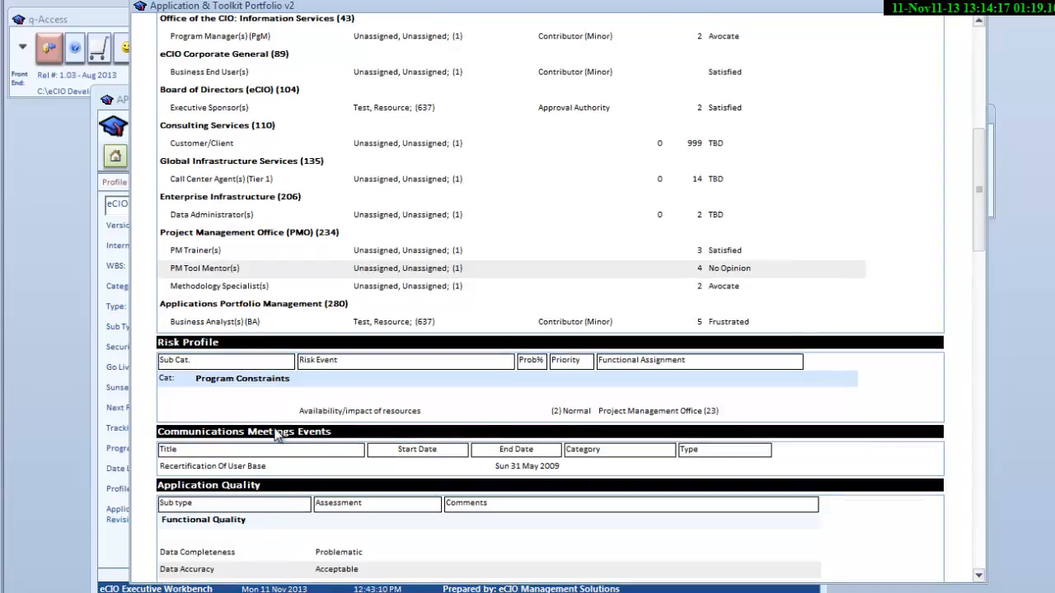
scroll(276, 435, down, 2)
scroll(288, 408, down, 5)
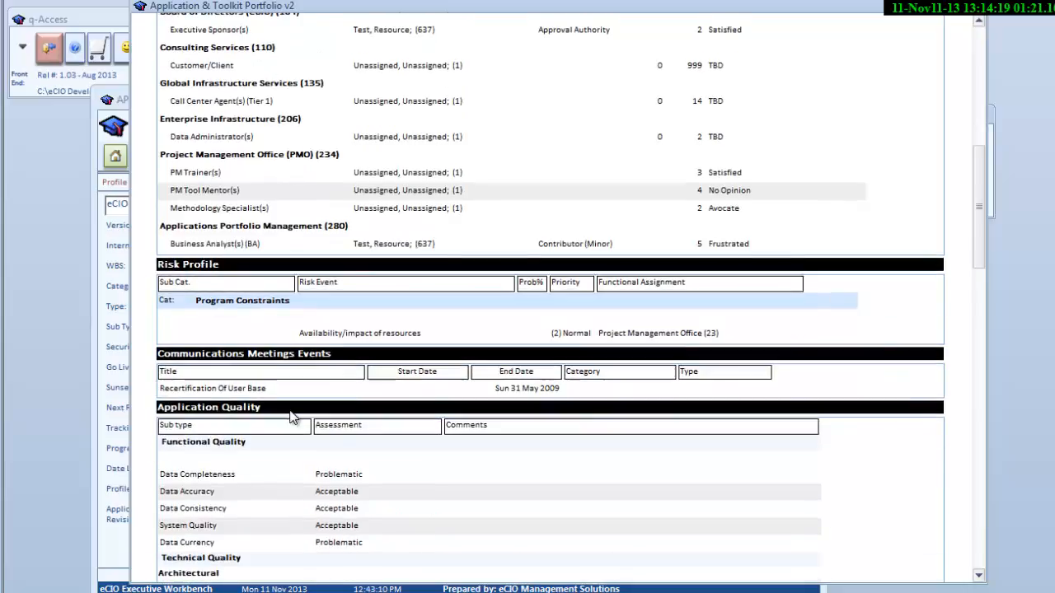
scroll(305, 401, down, 3)
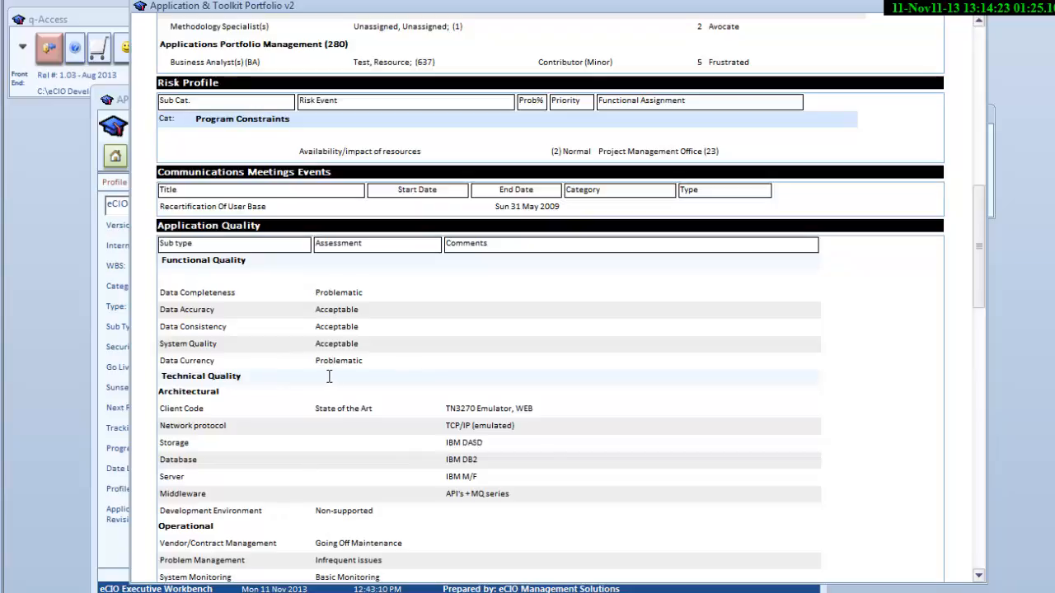
scroll(280, 470, down, 3)
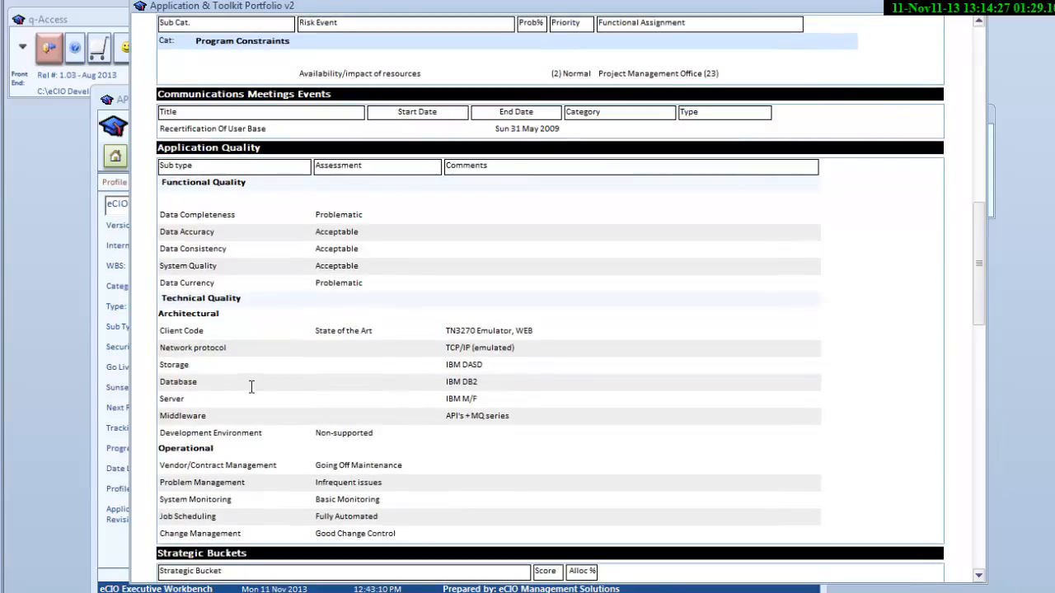
Step: Review the report's strategic buckets, strategic intentions and functions support sections through to the end, and close the report
scroll(256, 383, down, 6)
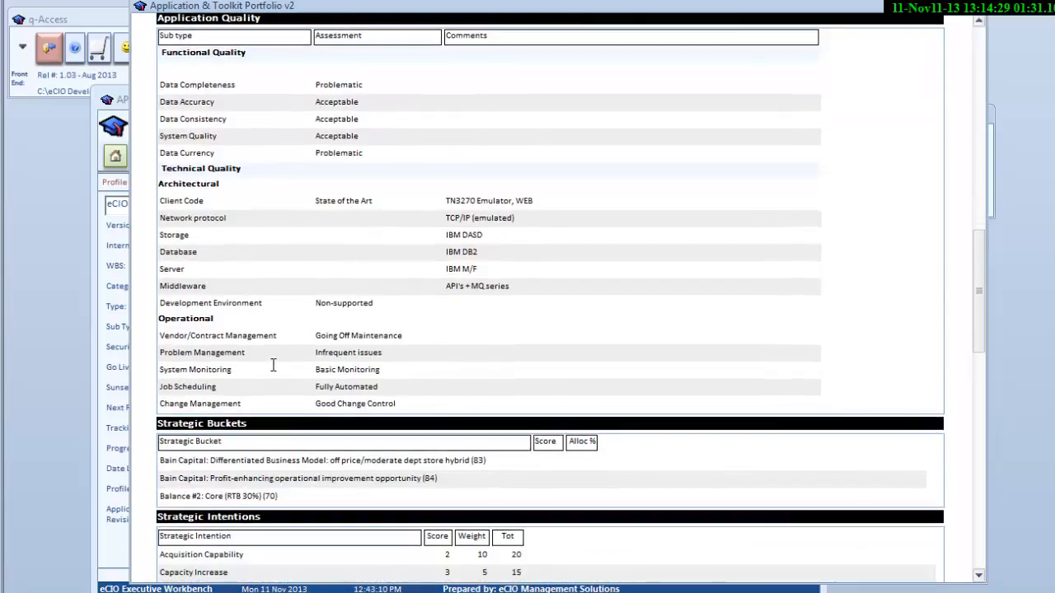
scroll(282, 366, down, 2)
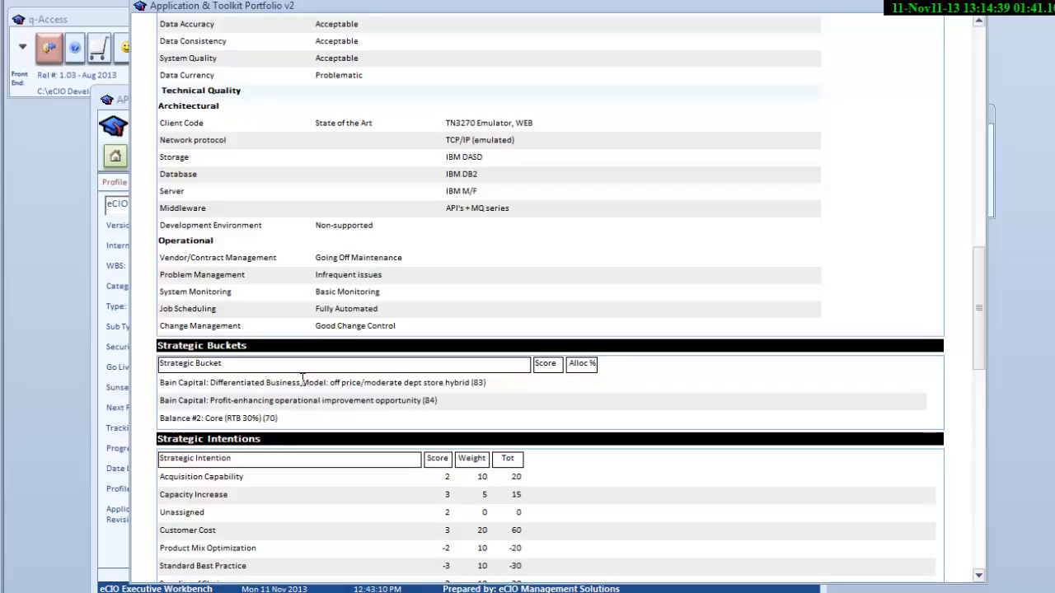
scroll(301, 382, down, 3)
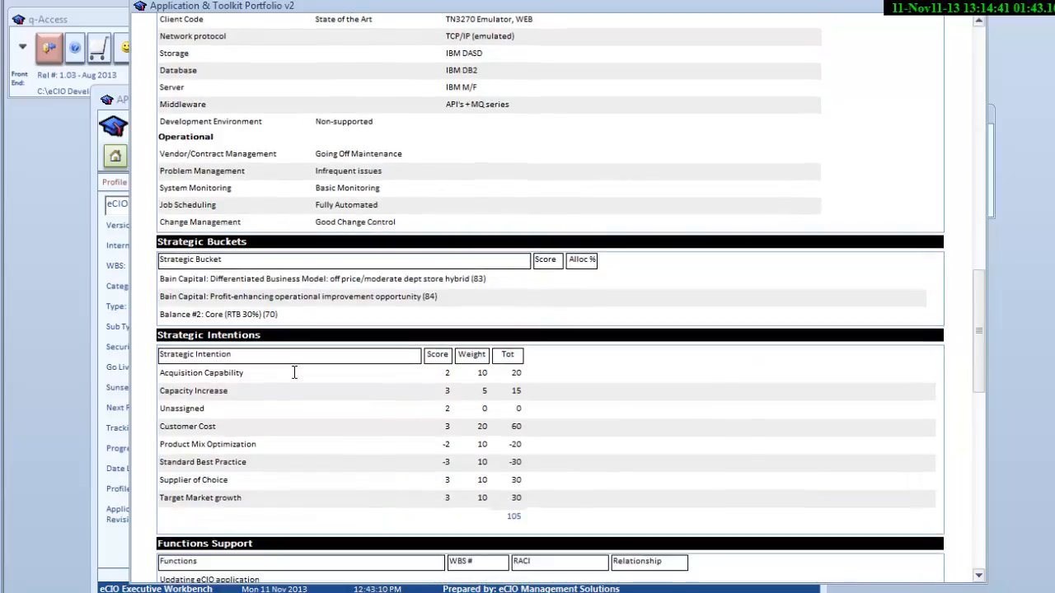
scroll(295, 372, down, 3)
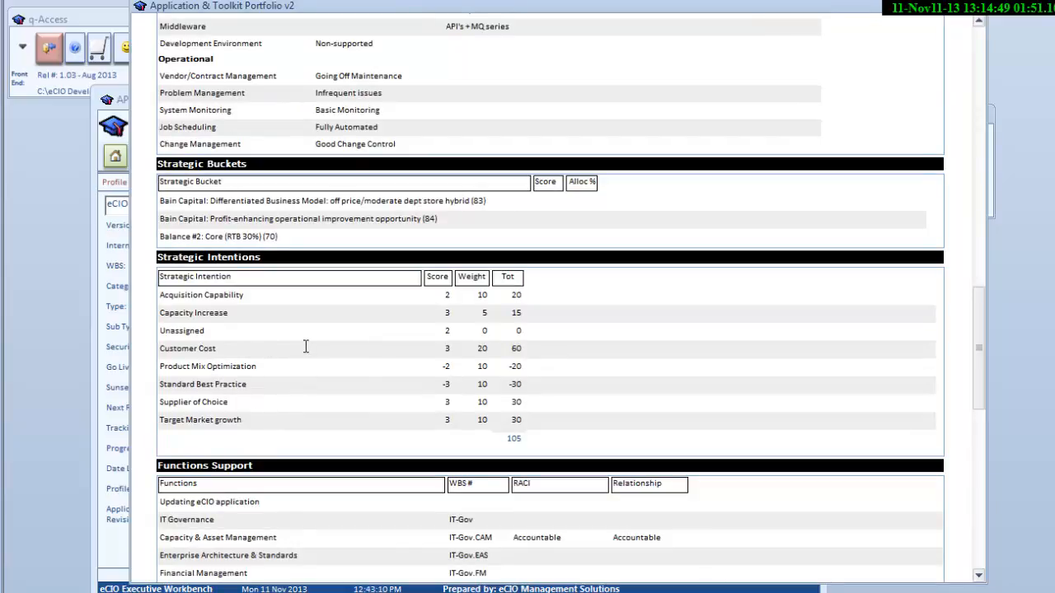
scroll(305, 350, down, 2)
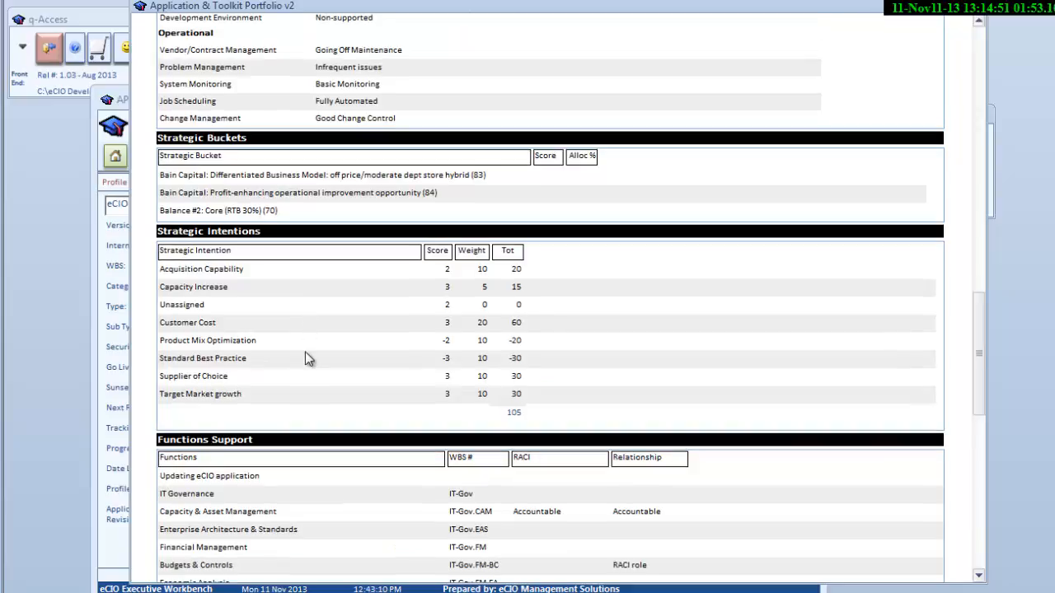
scroll(301, 359, down, 1)
scroll(302, 359, down, 3)
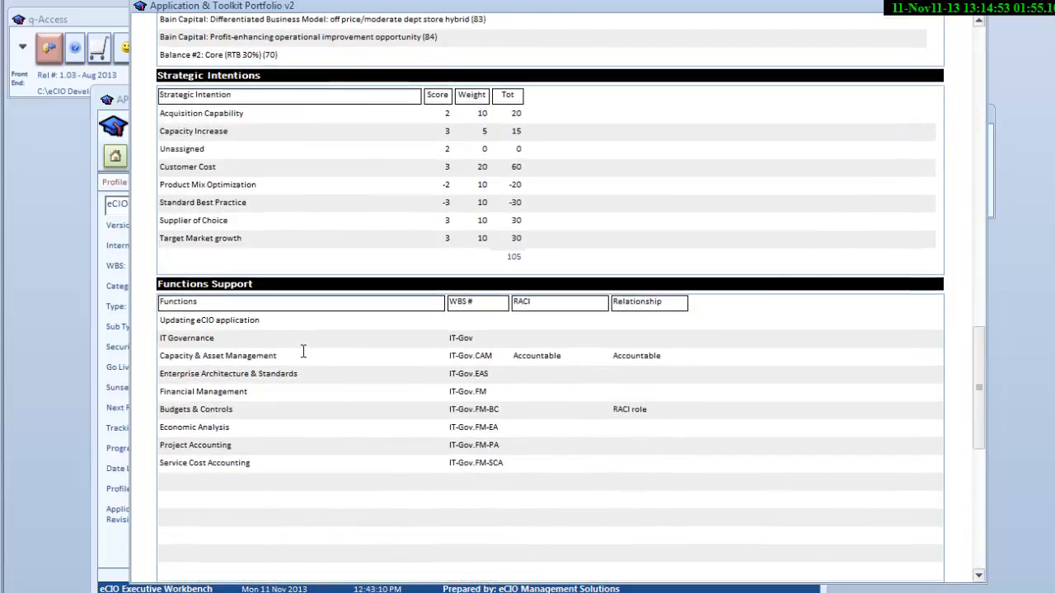
scroll(301, 354, down, 1)
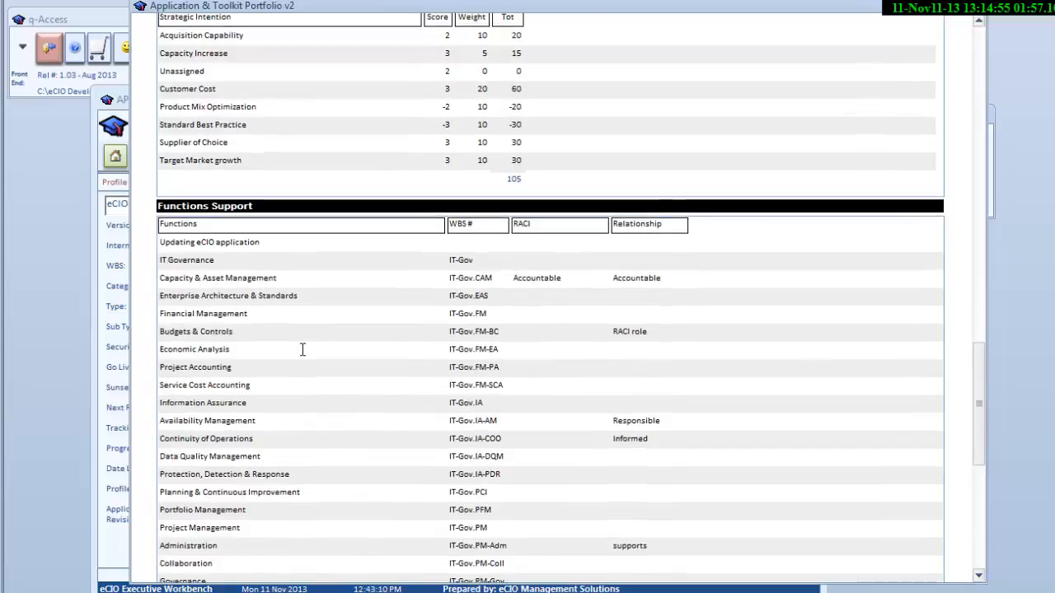
scroll(302, 351, down, 2)
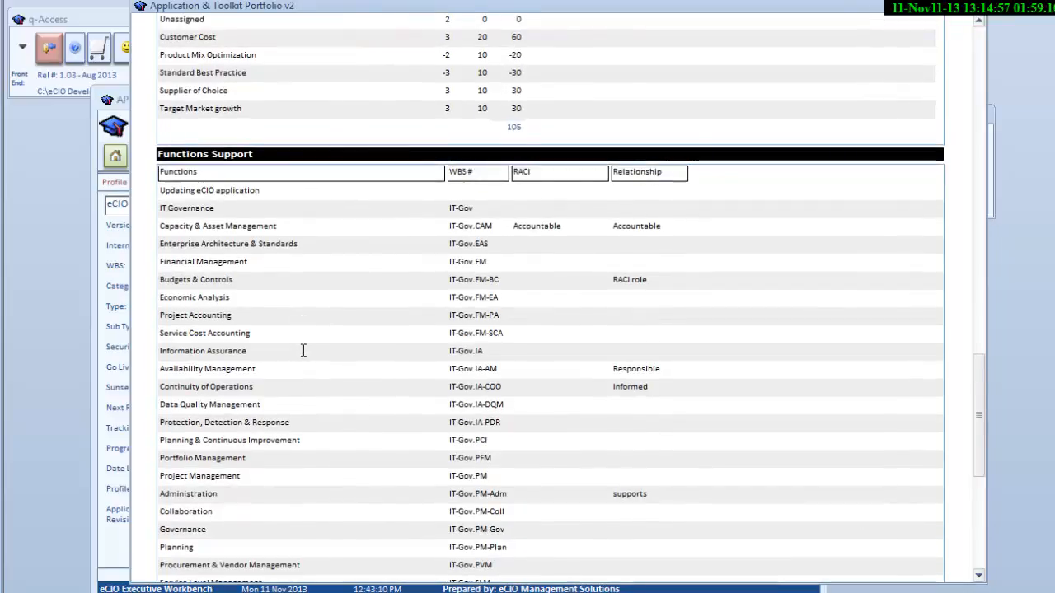
scroll(303, 351, down, 1)
scroll(303, 348, down, 1)
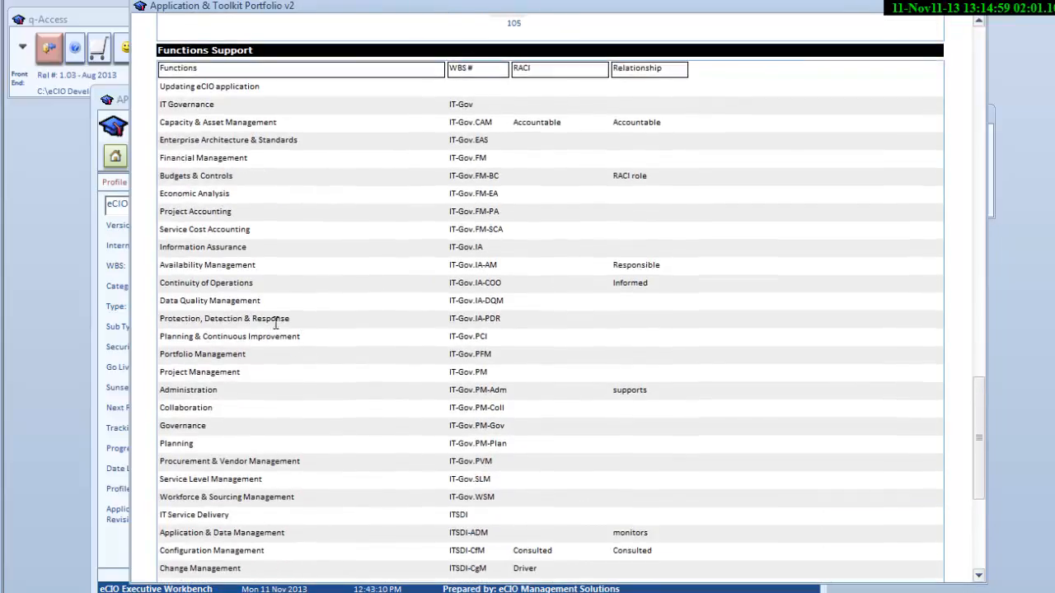
scroll(248, 374, down, 5)
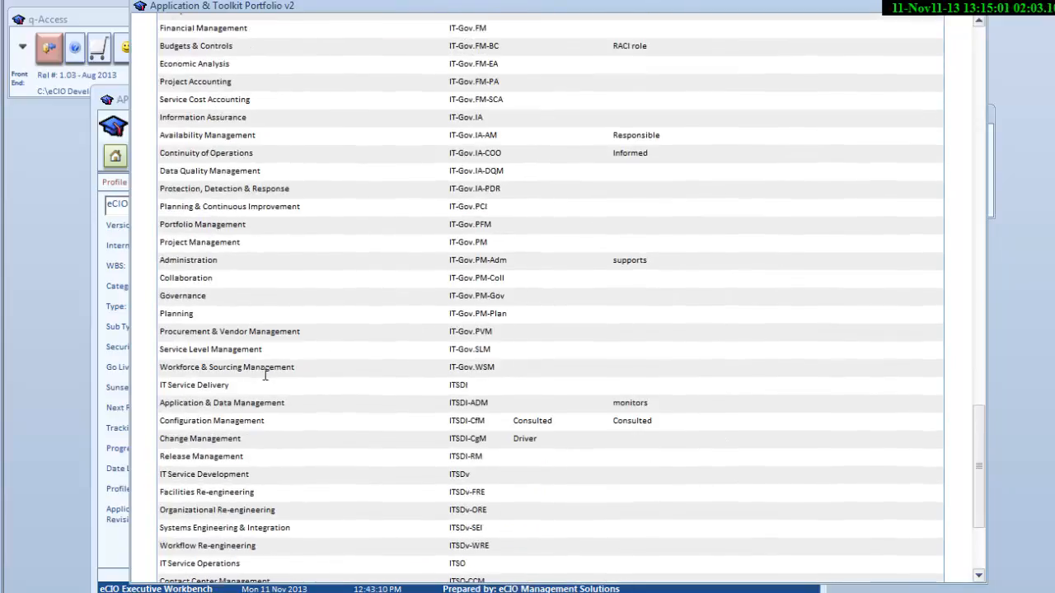
scroll(266, 375, down, 3)
scroll(267, 372, down, 3)
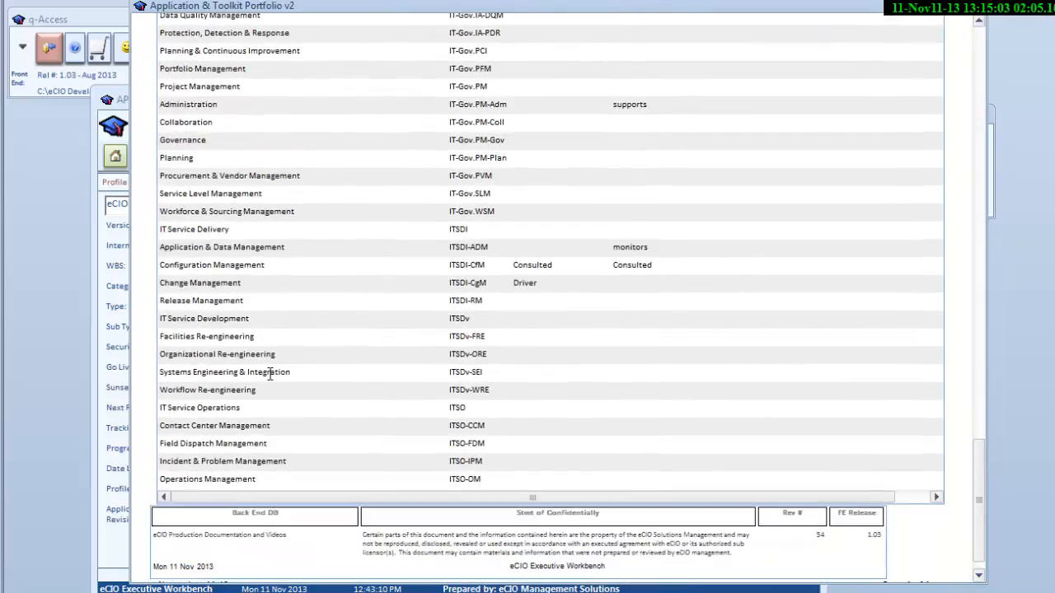
scroll(270, 370, up, 4)
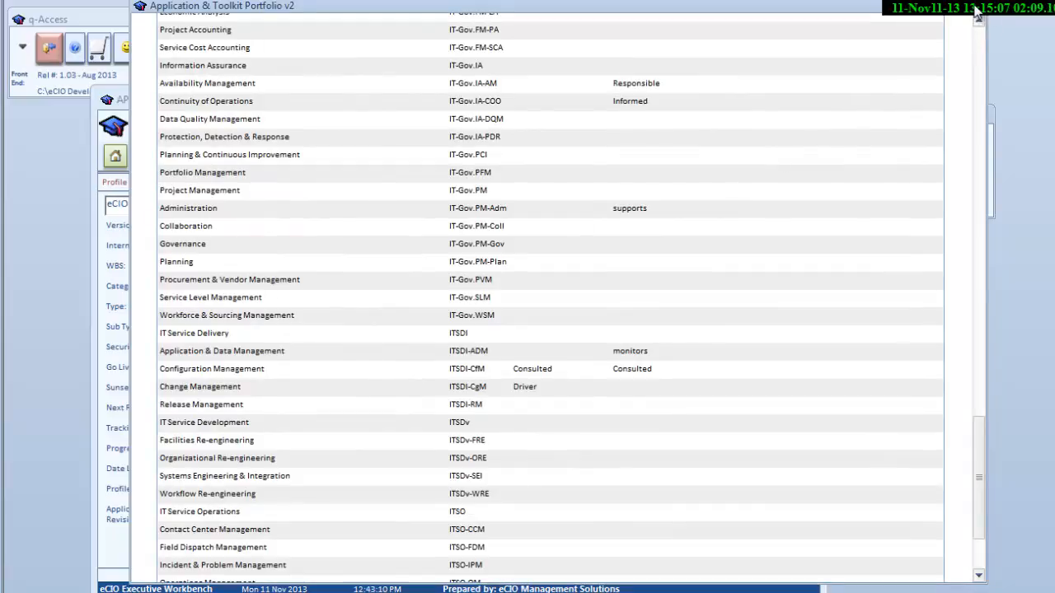
click(917, 8)
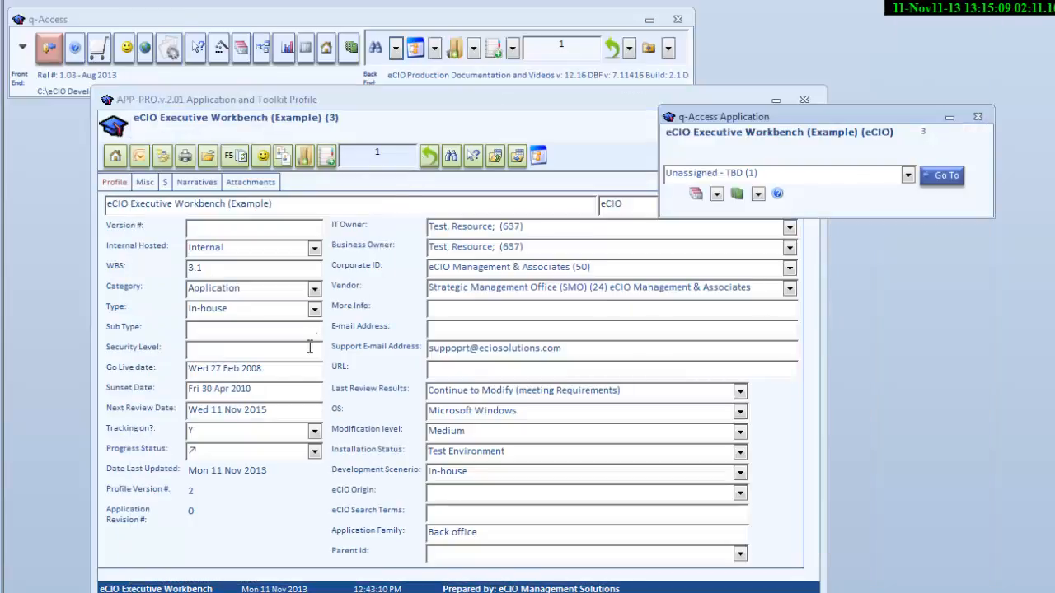